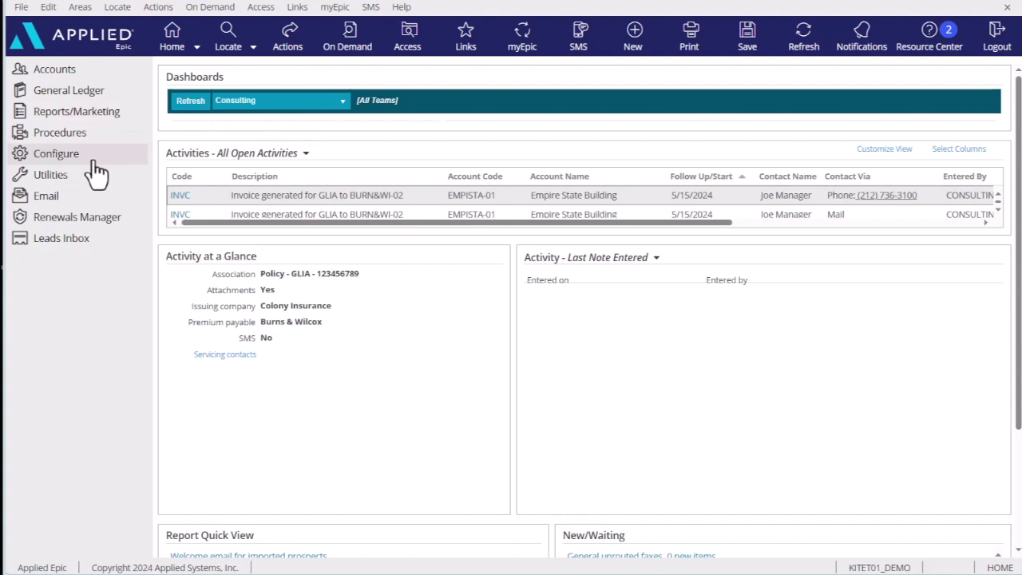
Step: Open the Custom Forms configuration in the Policy area
click(93, 158)
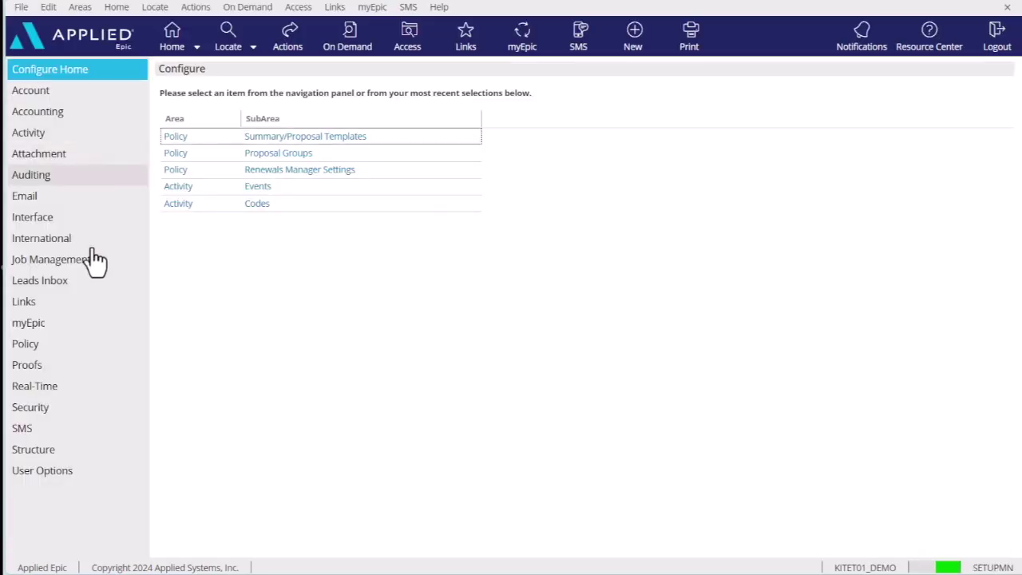
click(71, 349)
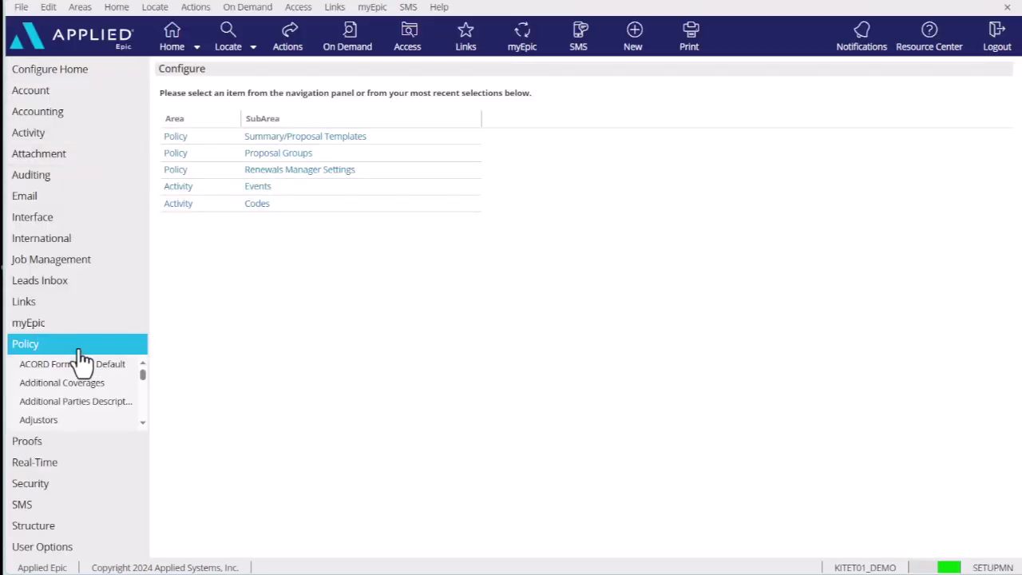
drag(142, 380, 144, 385)
click(96, 427)
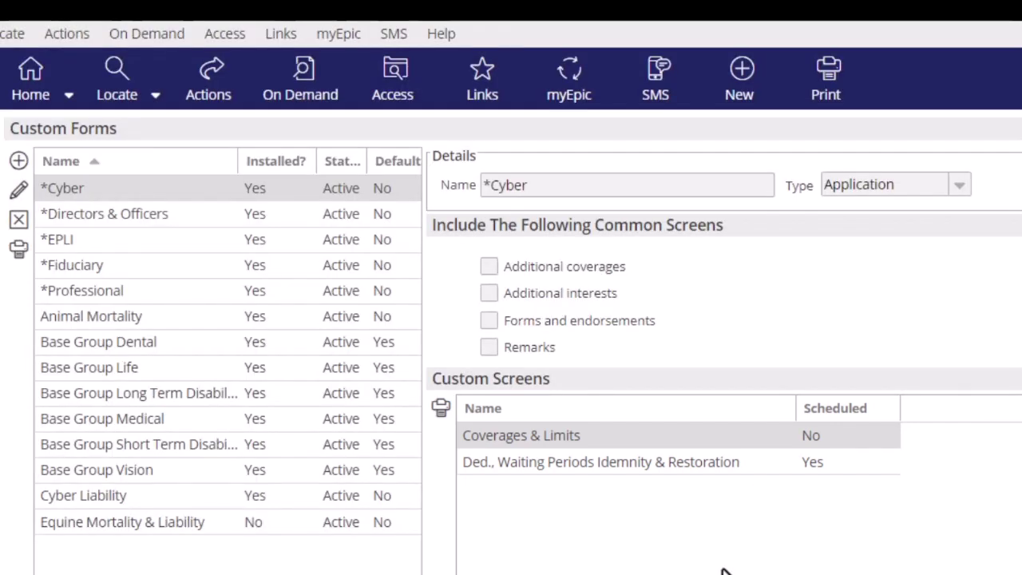
Step: Start a new custom form named "Cyber Liability" that includes additional coverages, additional interests, forms and endorsements, and remarks
click(23, 174)
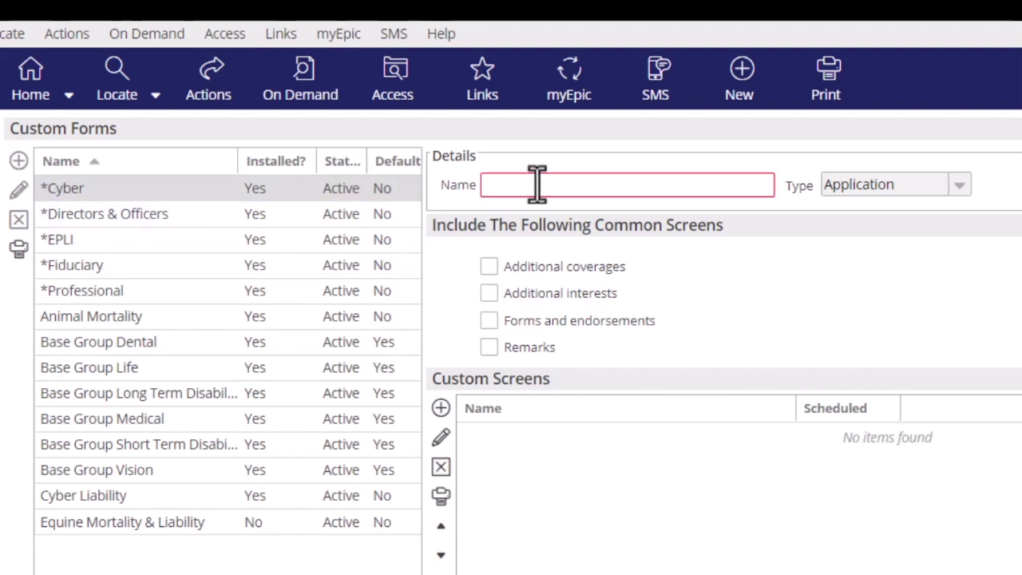
text(Cyber Liability)
click(488, 320)
click(490, 348)
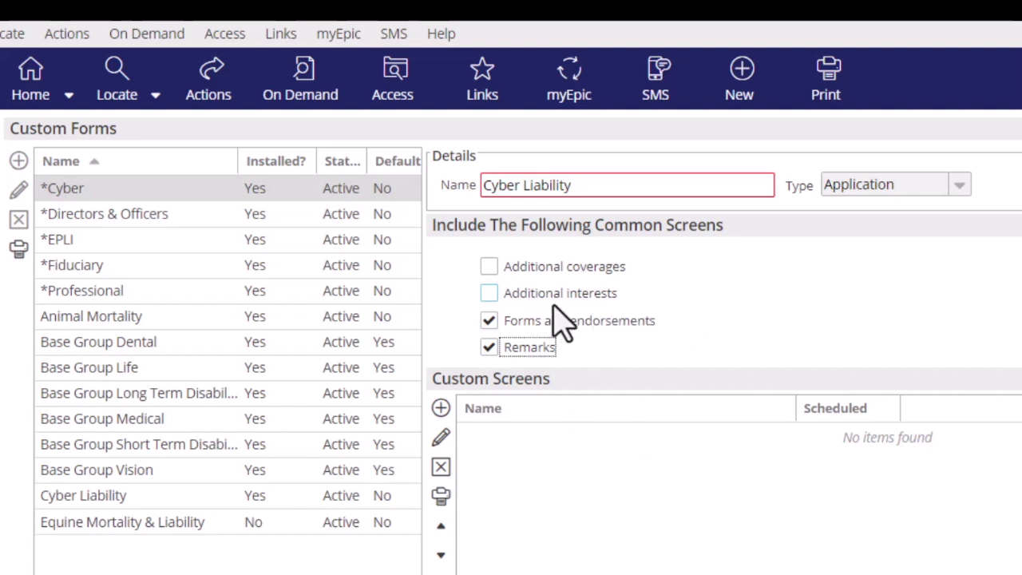
click(488, 294)
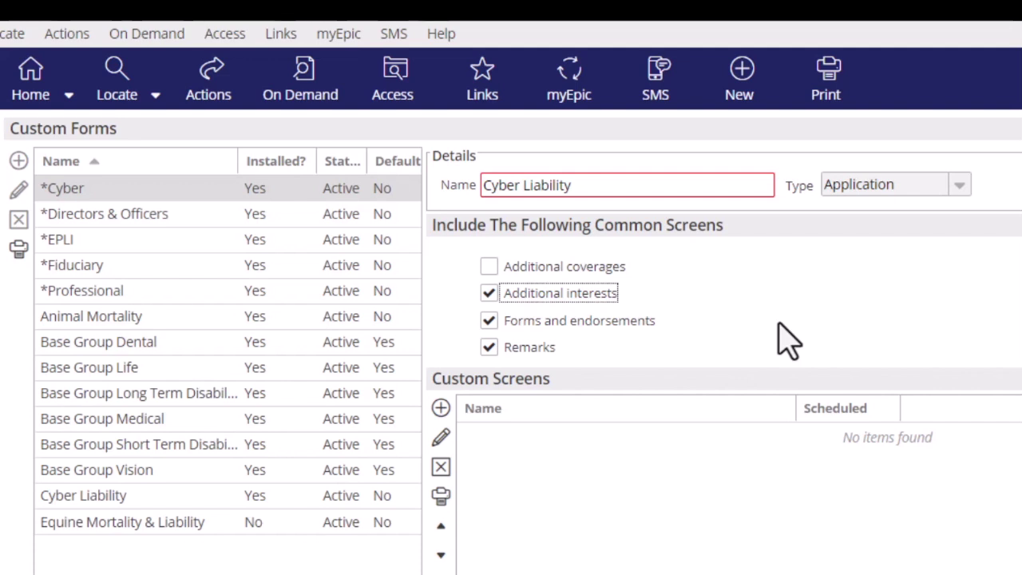
click(490, 267)
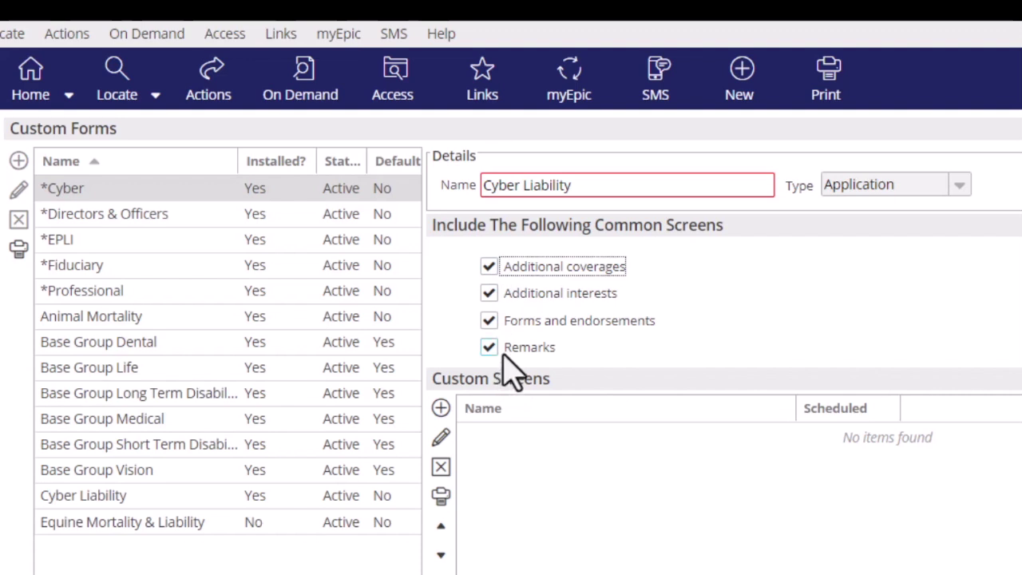
Step: Add a scheduled custom screen named "Limit & Deductibles" to the Cyber Liability form
click(447, 416)
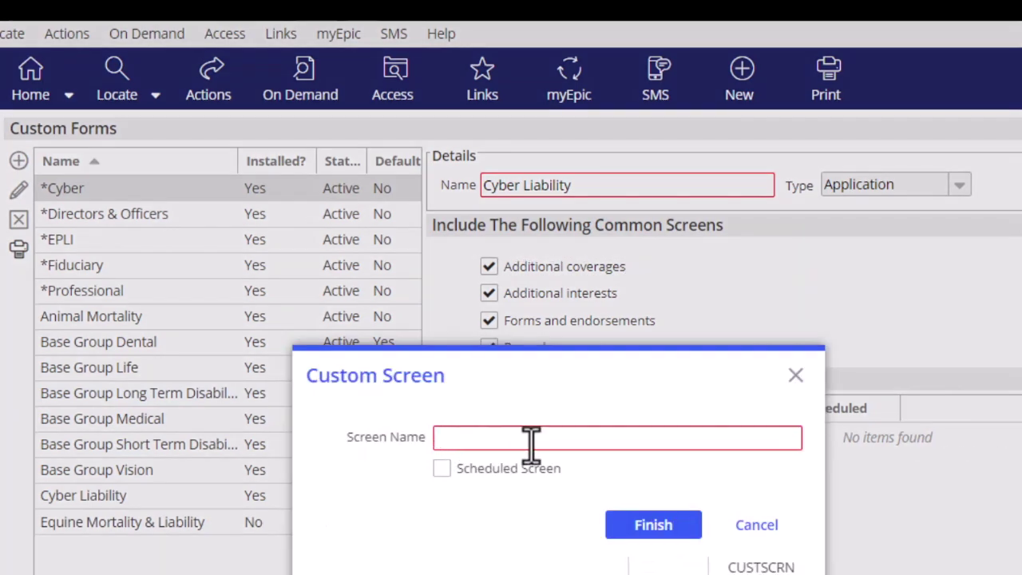
text(Limit & Decu)
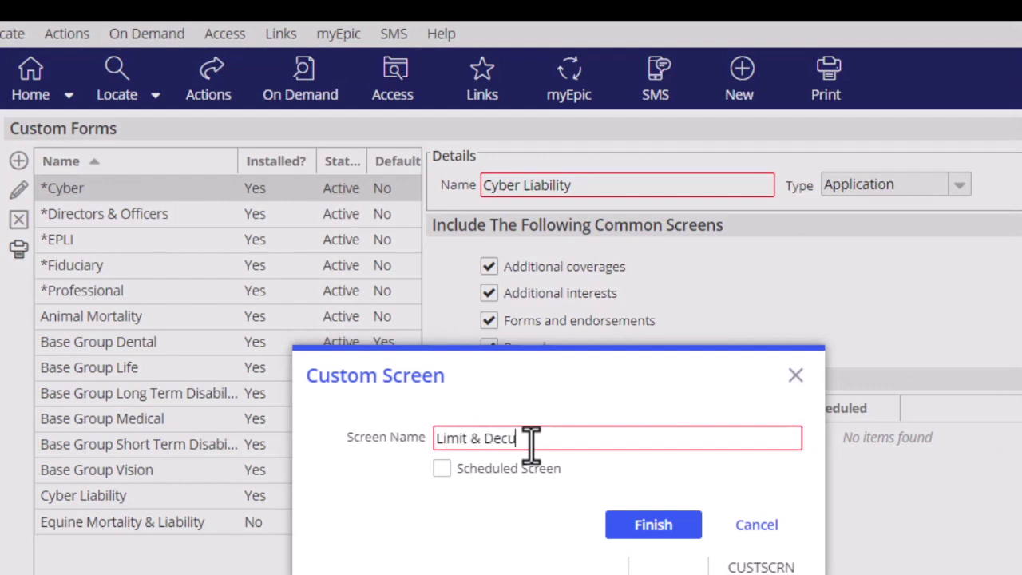
key(BackSpace)
key(BackSpace)
text(ductibles)
click(529, 476)
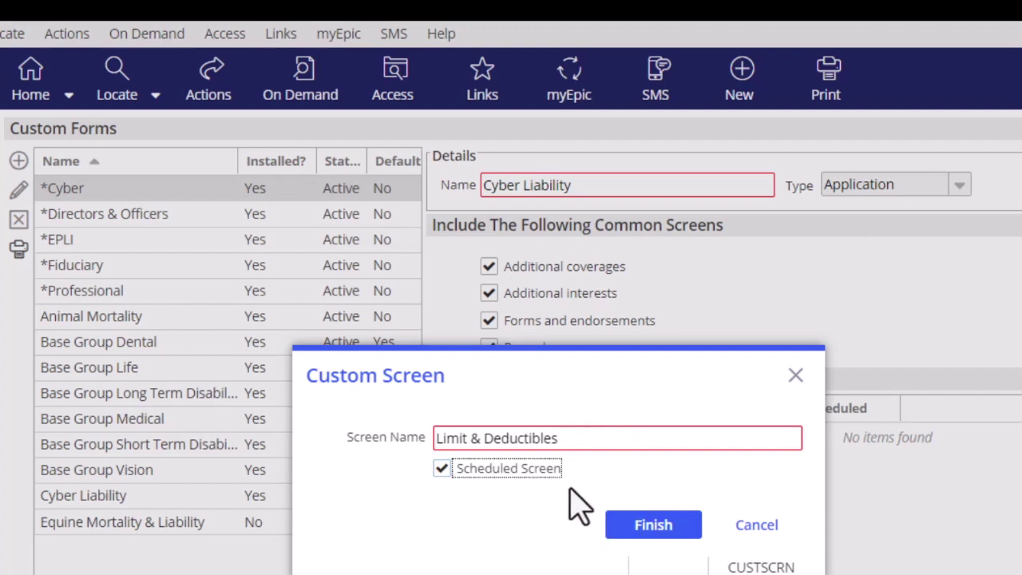
click(646, 529)
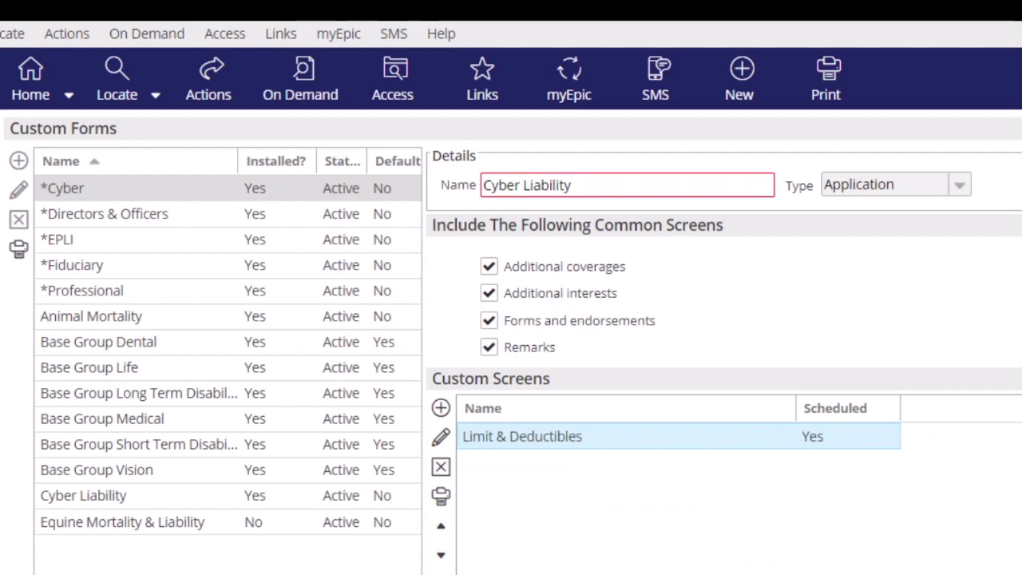
Step: Open the layout of the Limit & Deductibles screen in an enlarged Screen Generator window
double_click(734, 437)
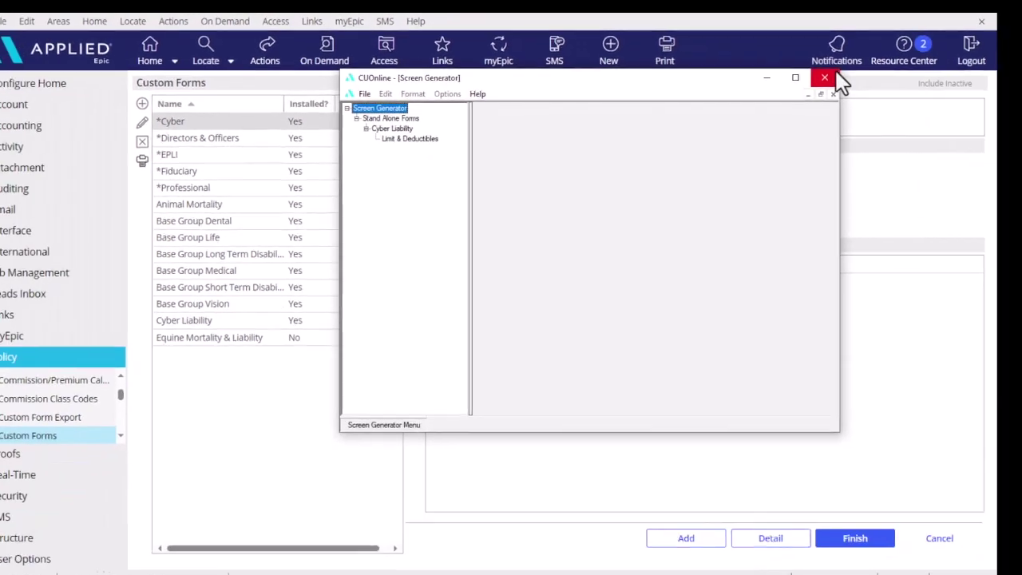
drag(839, 71, 983, 14)
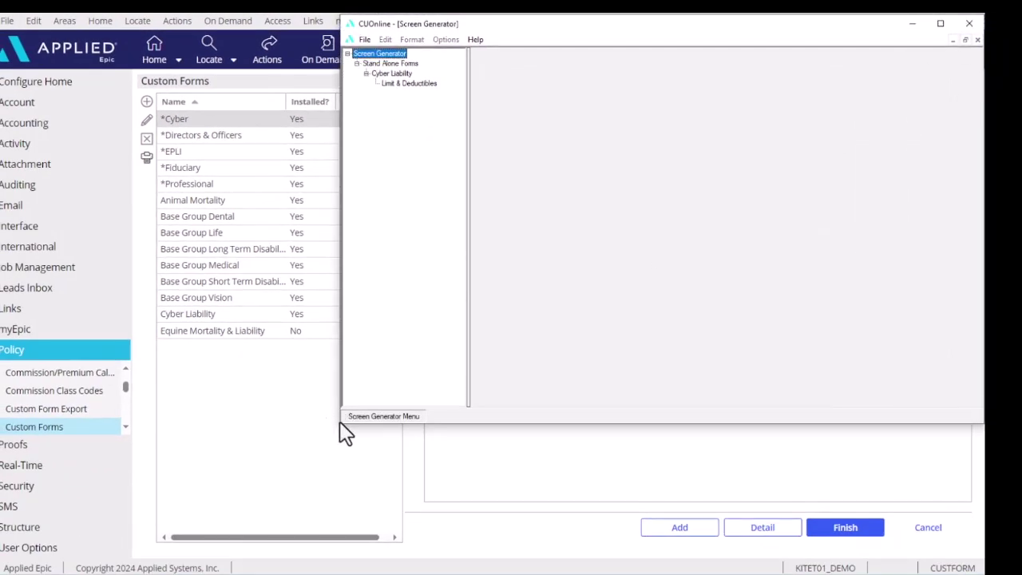
drag(338, 421, 1, 491)
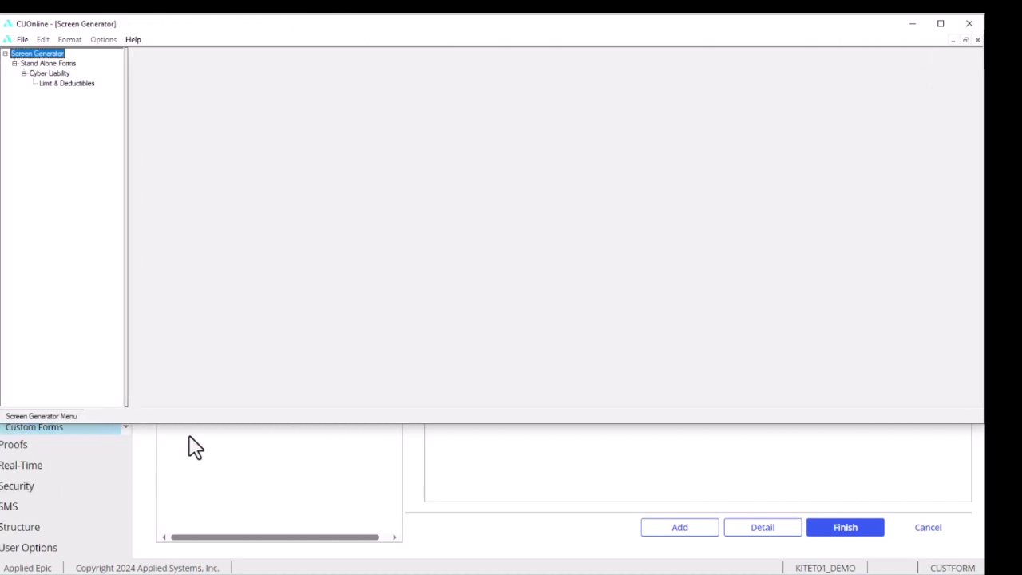
drag(192, 422, 189, 561)
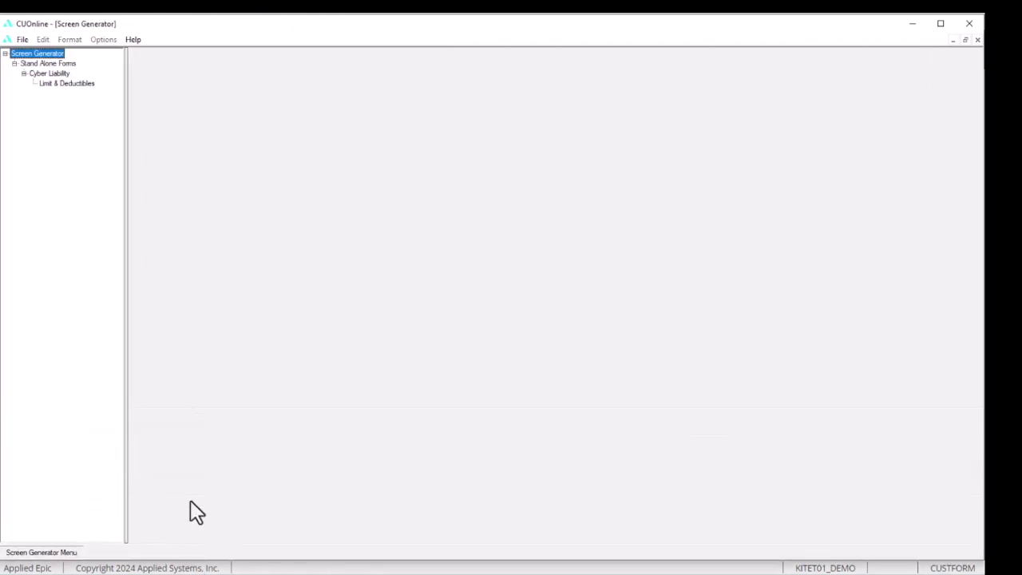
click(88, 86)
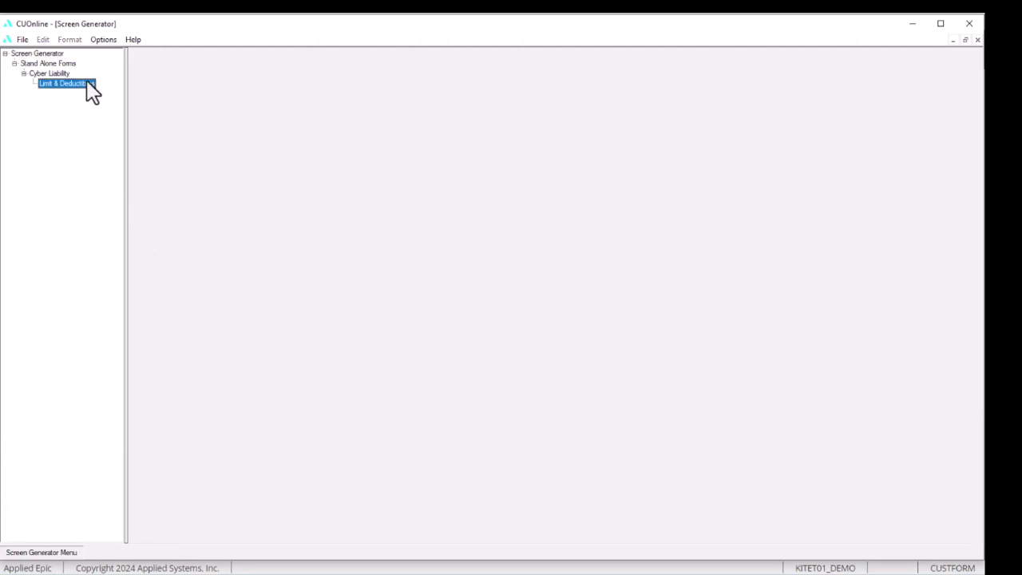
double_click(88, 84)
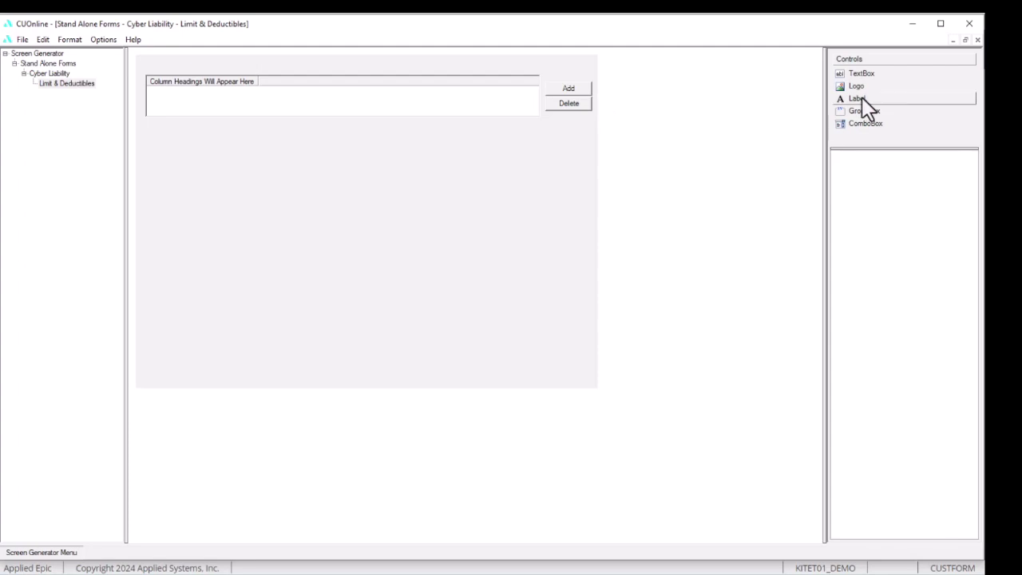
Step: Place a label below the schedule list at about 16, 148 and set its text to "Coverage Name"
drag(861, 96, 156, 154)
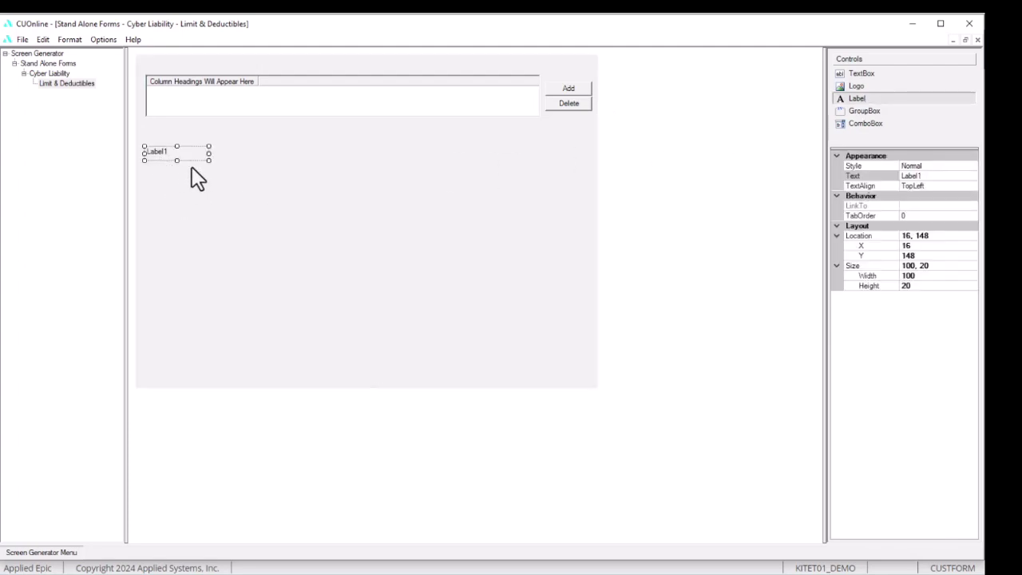
click(931, 176)
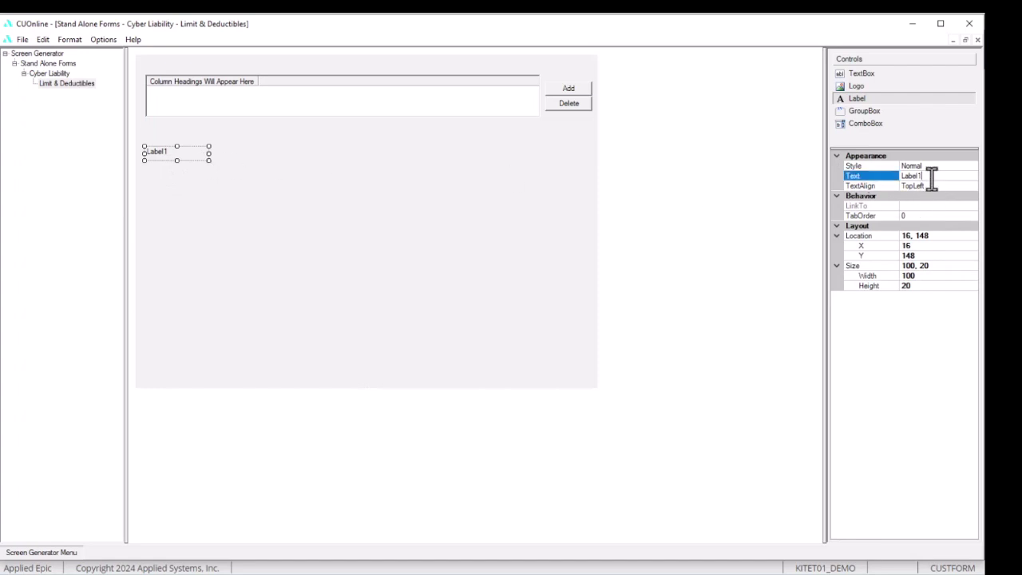
text(Coverage Name)
key(Return)
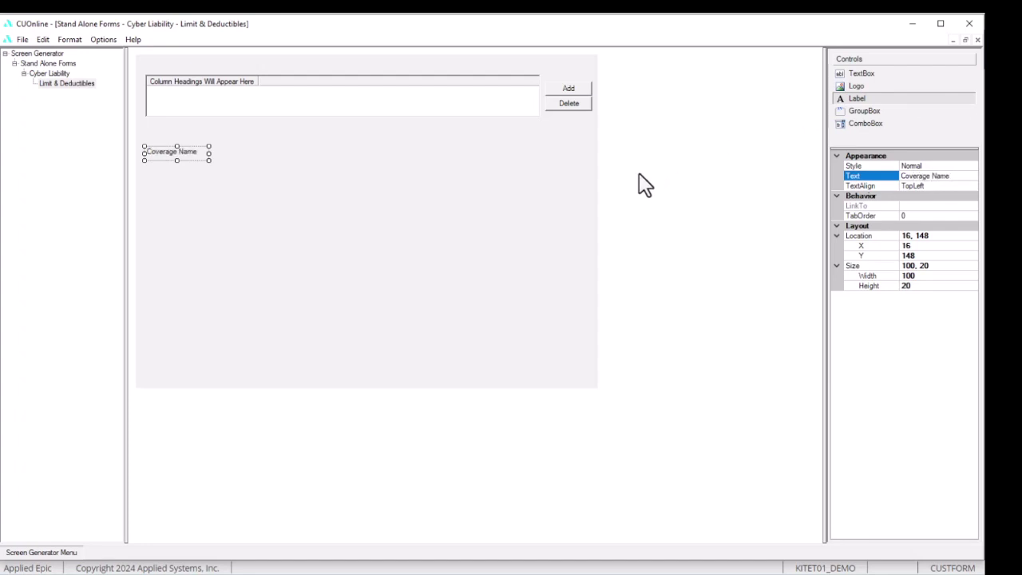
Step: Add a text box about 287 wide beside the Coverage Name label, with prompt text "Enter Coverage Name" and data type Text
drag(880, 76, 402, 156)
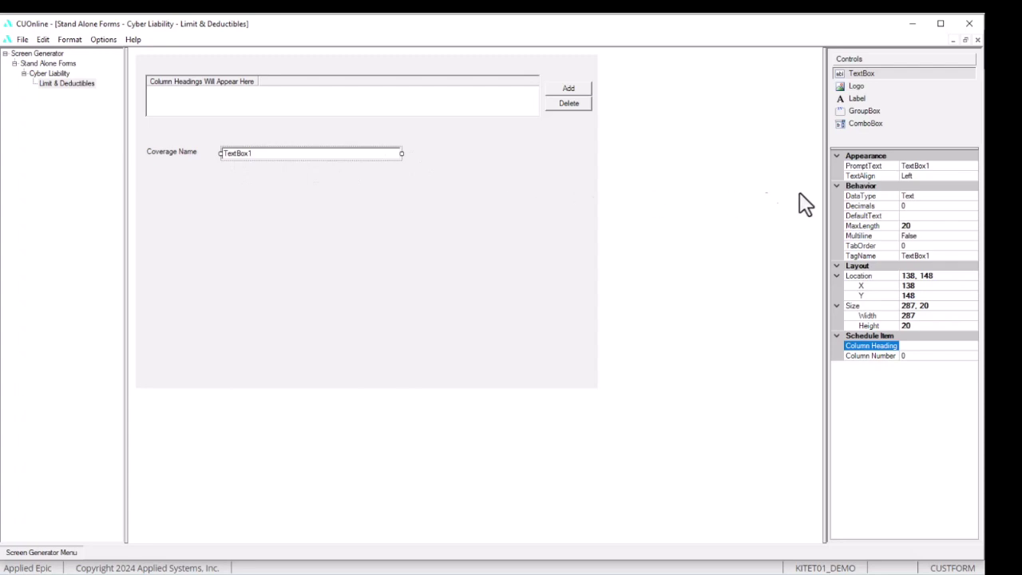
click(944, 165)
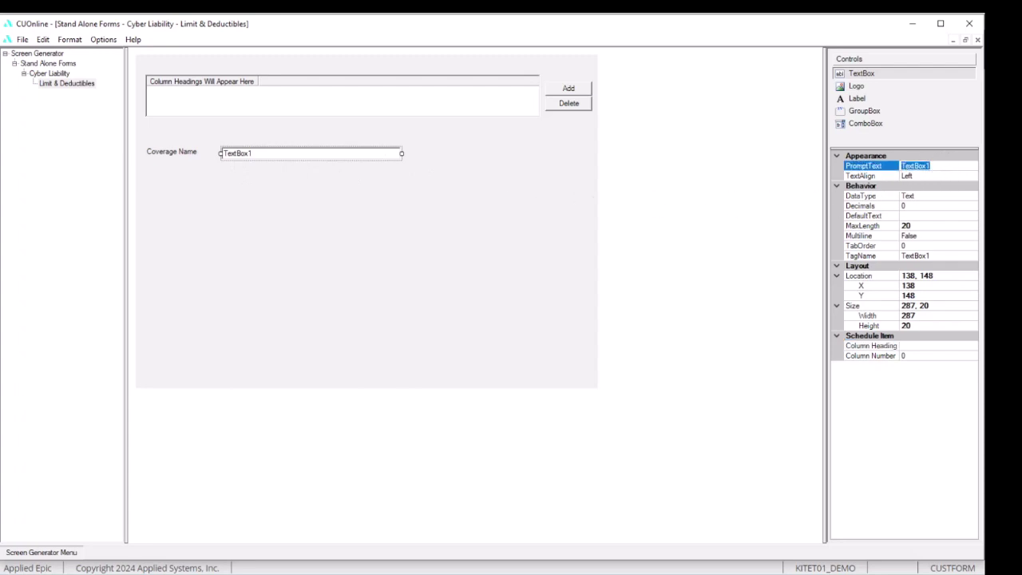
text(Enter Coverage Name)
click(972, 198)
click(972, 198)
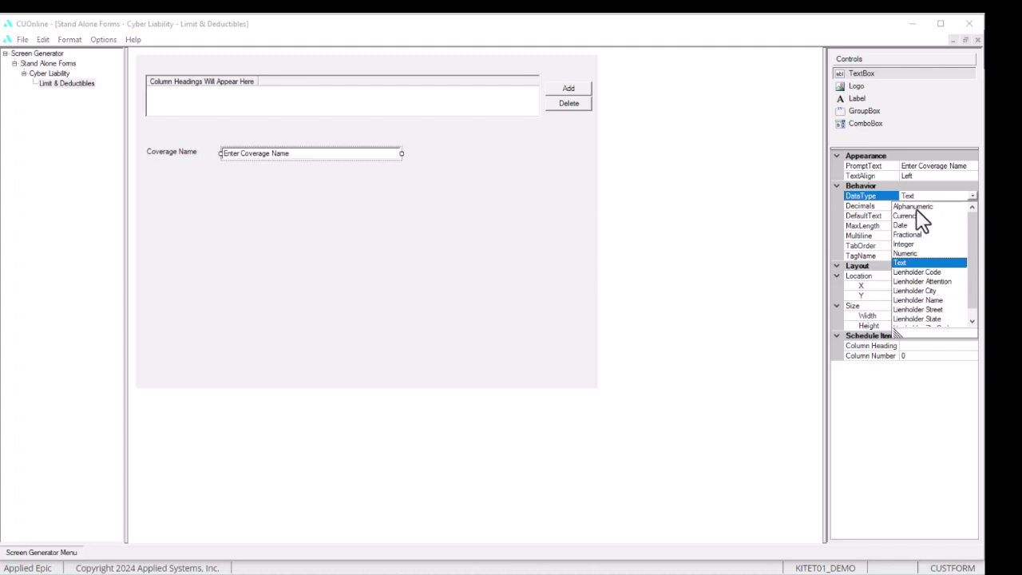
click(917, 264)
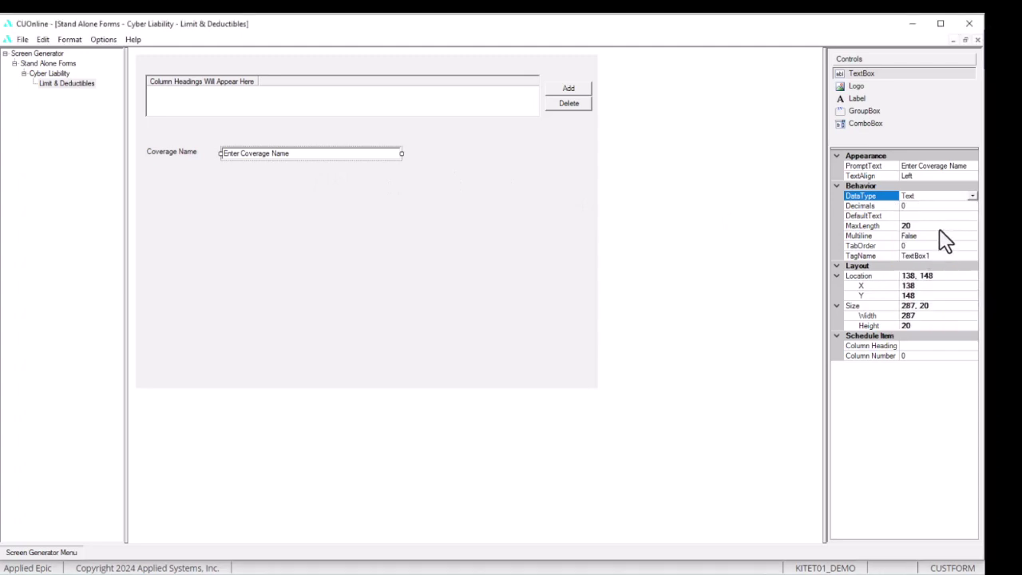
Step: Set the coverage name text box to a maximum length of 200 with Multiline False, and widen it to about 422
click(936, 226)
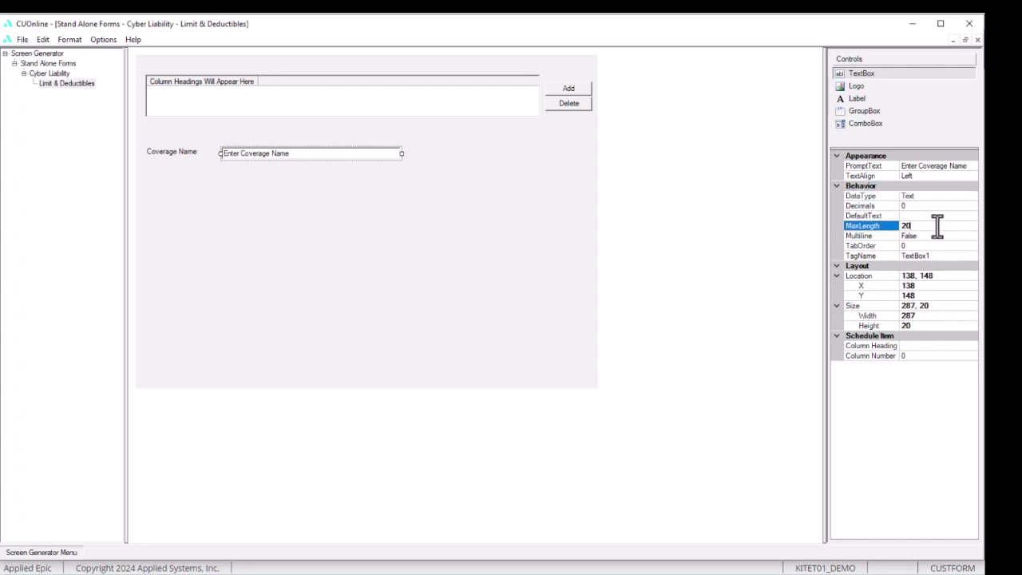
text(0)
click(971, 236)
click(971, 236)
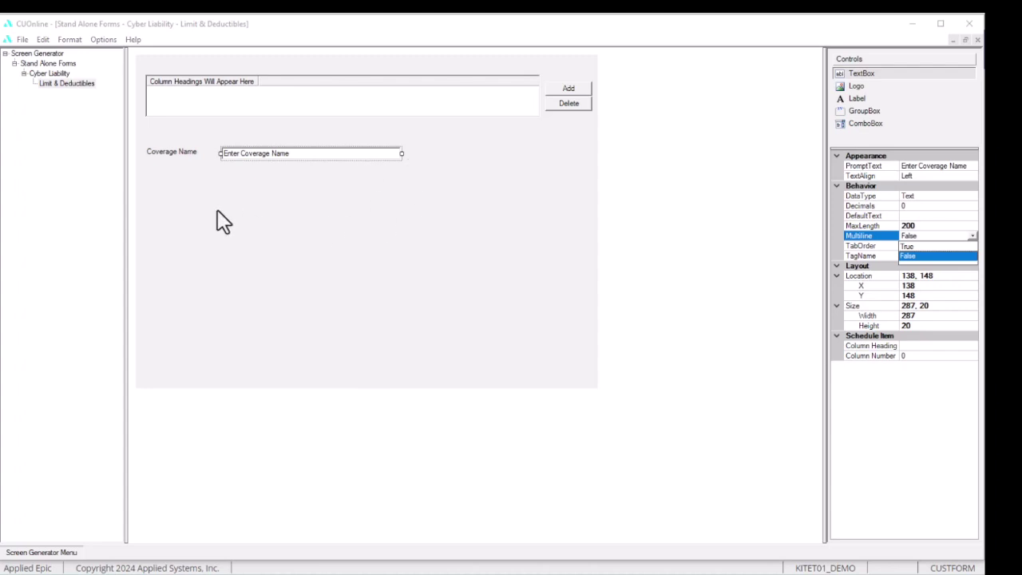
click(913, 257)
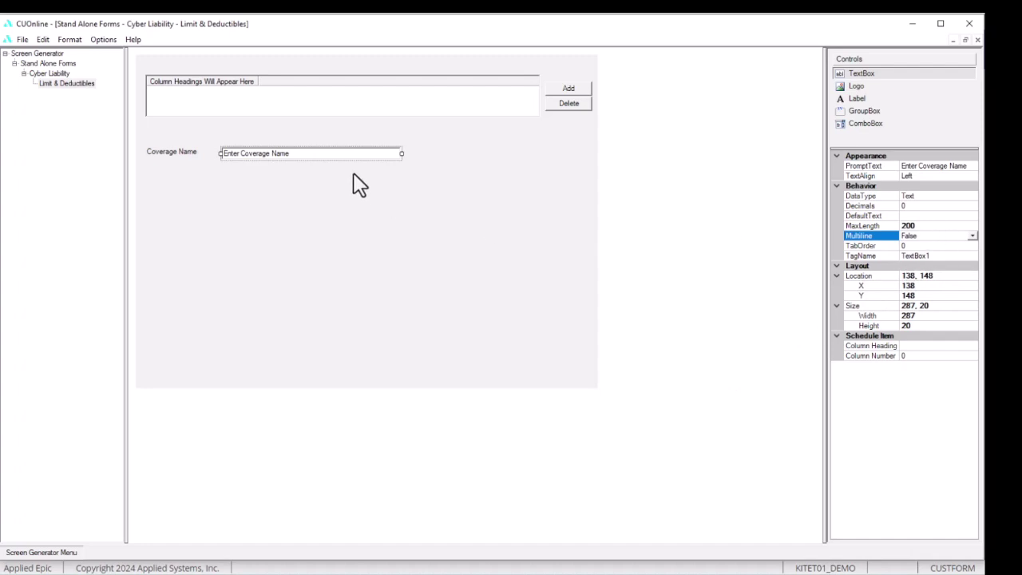
drag(403, 153, 486, 153)
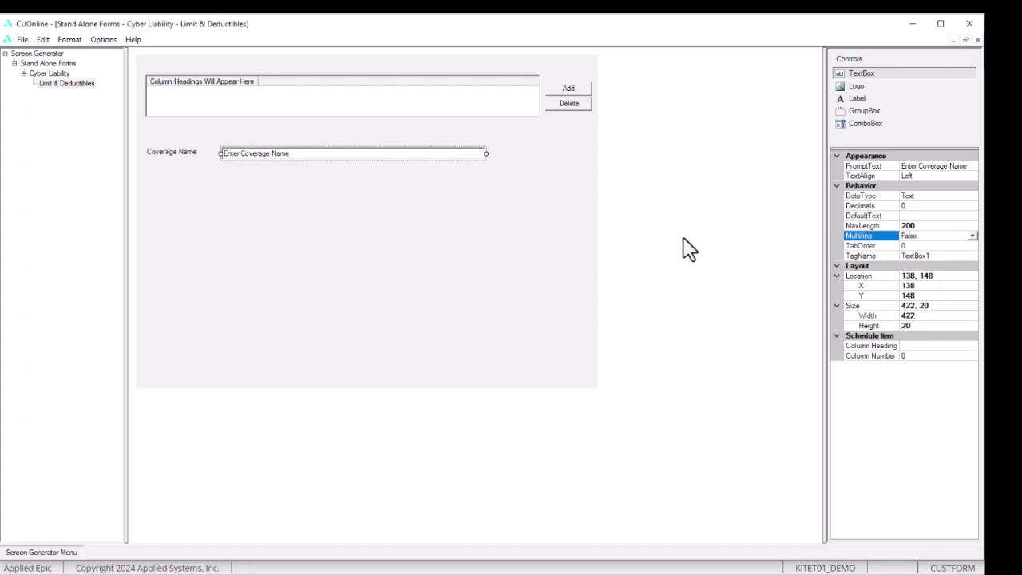
Step: Place a label below Coverage Name at about 16, 201 and set its text to "Limit"
drag(843, 99, 155, 193)
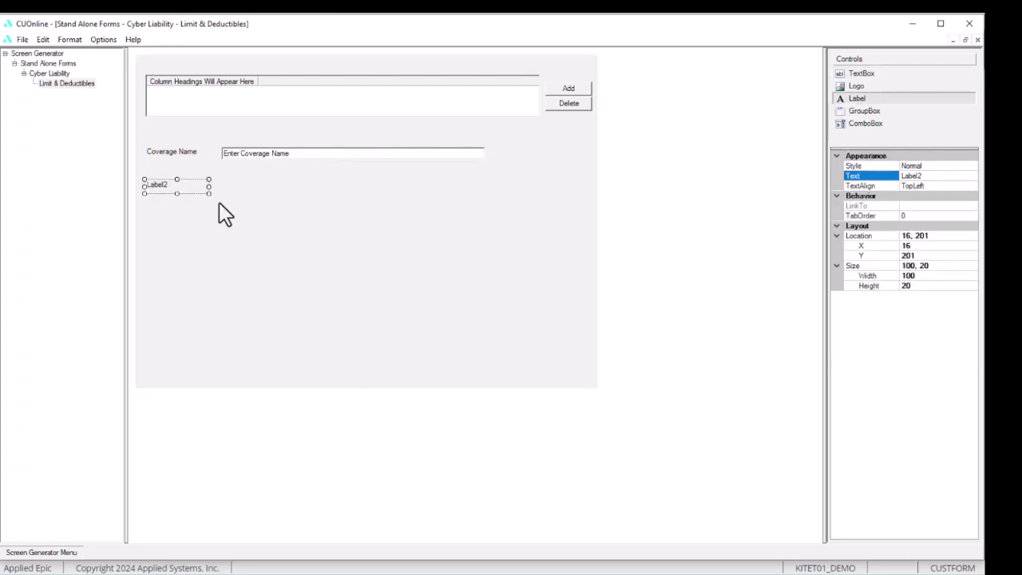
click(934, 177)
text(Limit)
key(Return)
Step: Add a text box beside the Limit label at about 138, 200 with prompt text "Enter Limit"
drag(863, 72, 230, 192)
click(974, 166)
double_click(916, 165)
text(Enter Limi)
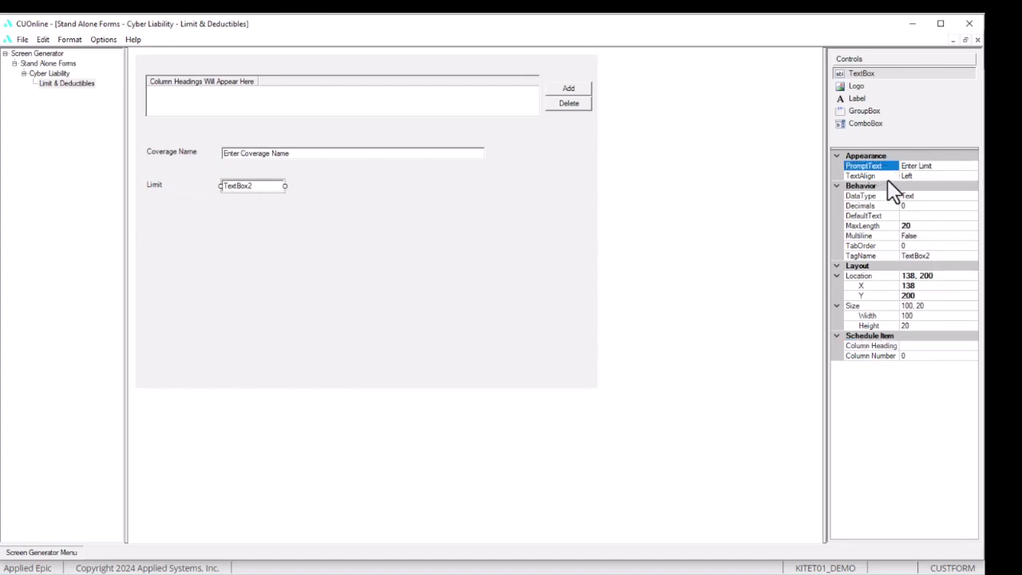
Step: Set the Limit text box's data type to Currency with 0 decimals
click(945, 196)
click(972, 196)
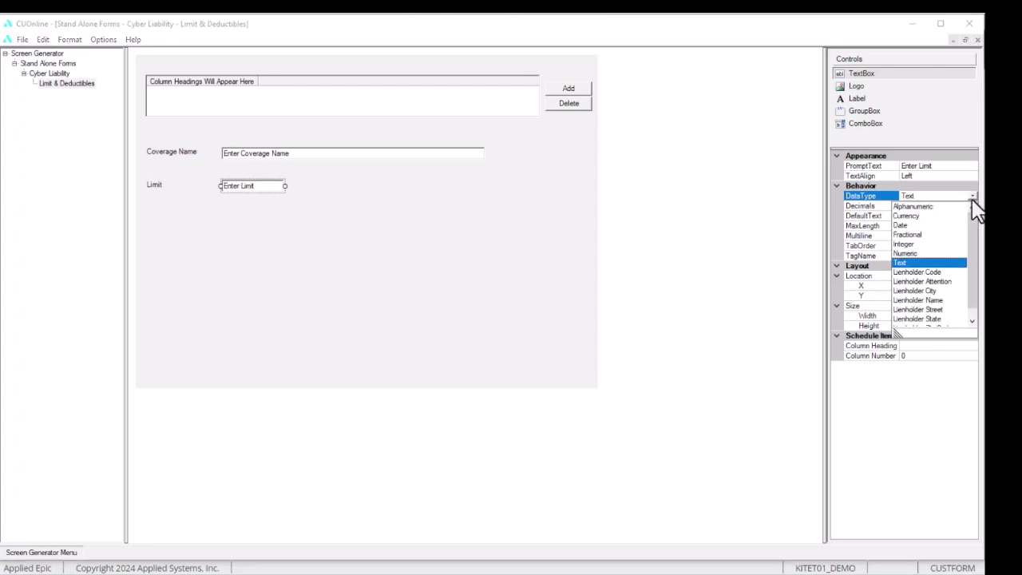
click(921, 215)
click(912, 206)
double_click(913, 206)
text(0)
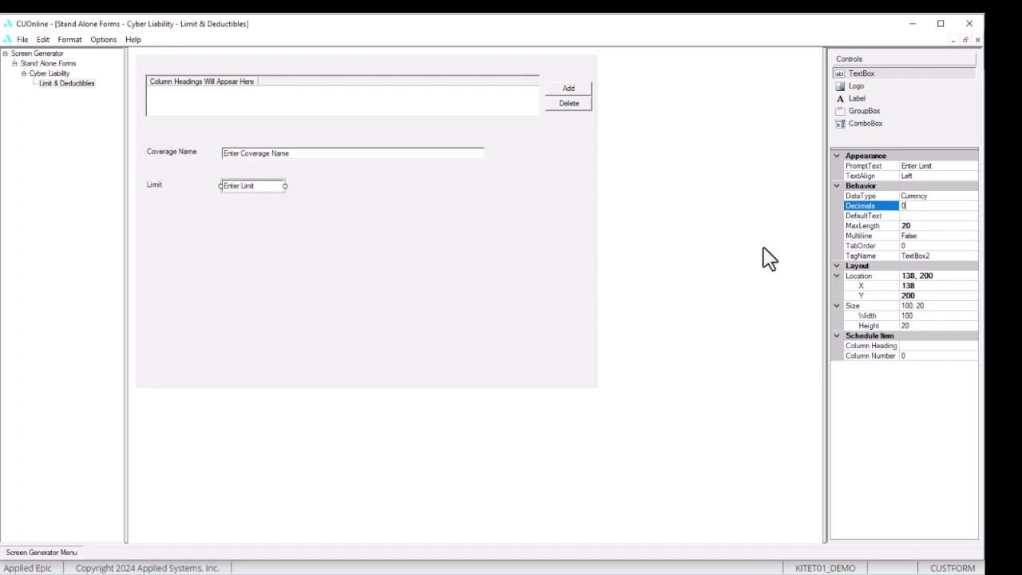
click(938, 196)
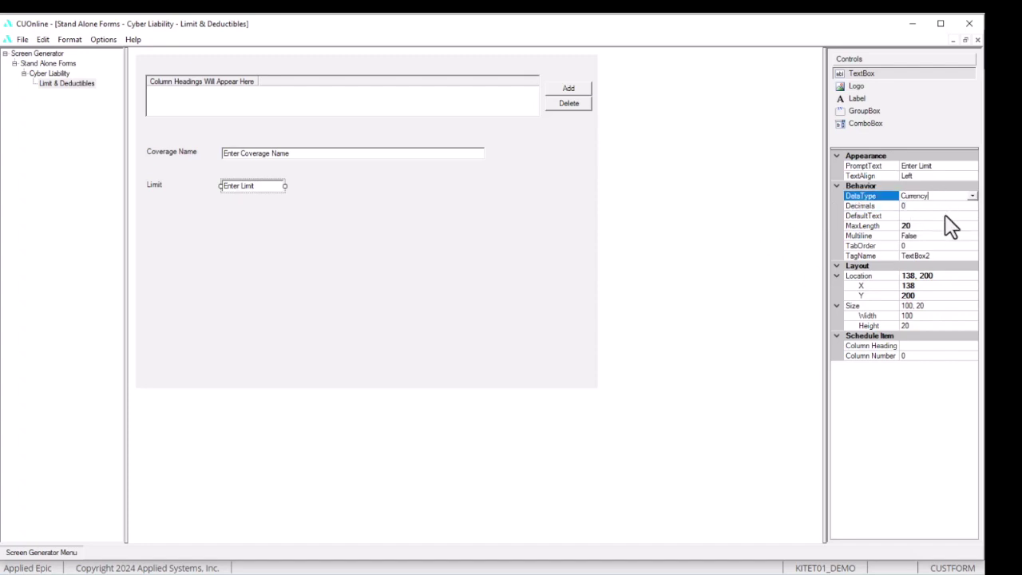
click(936, 225)
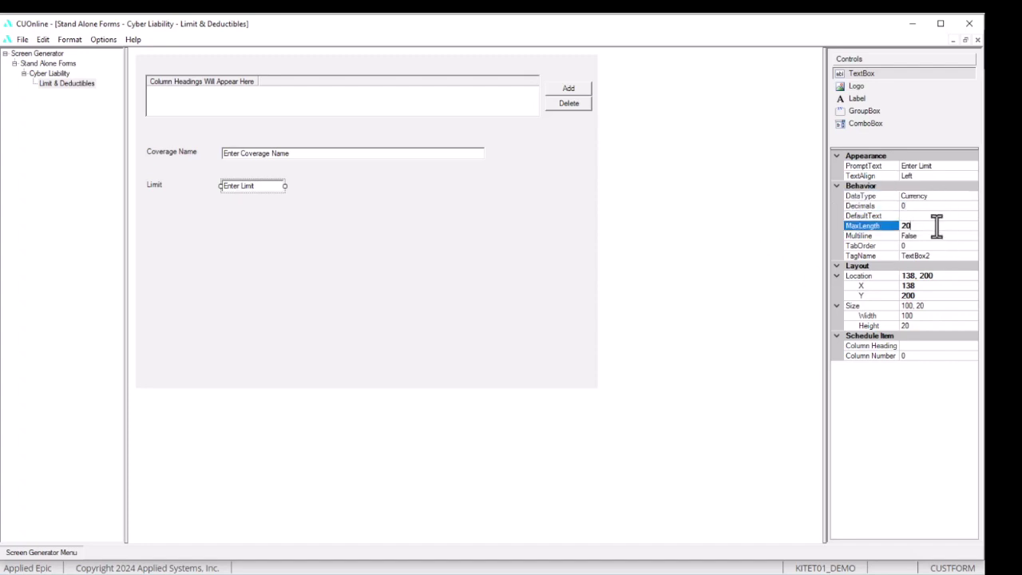
drag(936, 226, 825, 224)
click(357, 236)
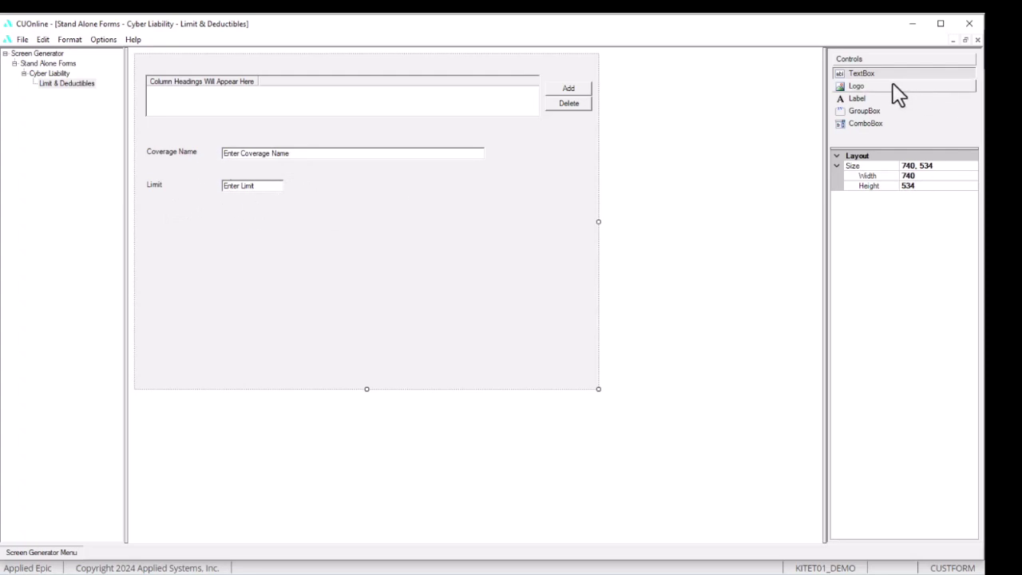
Step: Place a label below Limit at about 16, 270 and set its text to "Deductible"
drag(893, 108, 156, 231)
click(935, 177)
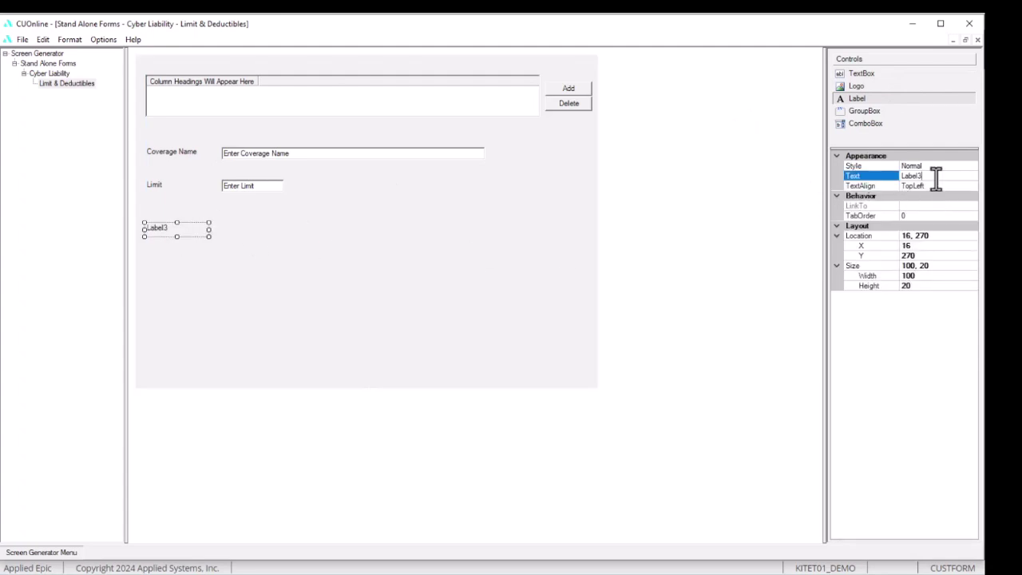
text(Deductible)
Step: Add a text box beside the Deductible label at about 138, 270 with prompt text "Enter Ded."
drag(855, 73, 226, 231)
click(954, 167)
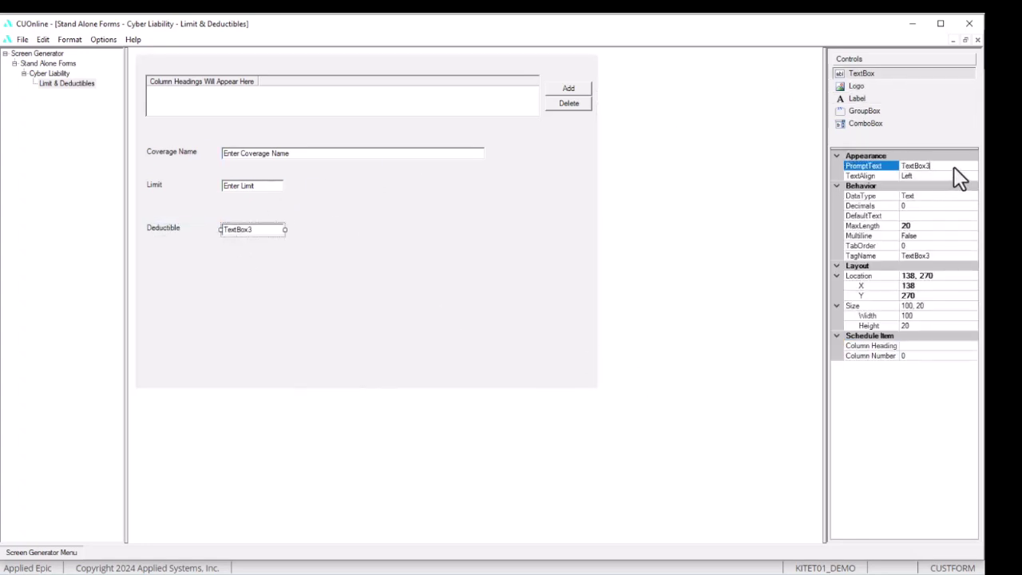
double_click(950, 168)
text(Enter Deu)
Step: Set the Deductible text box's data type to Currency with 0 decimals
click(958, 195)
click(971, 196)
click(917, 216)
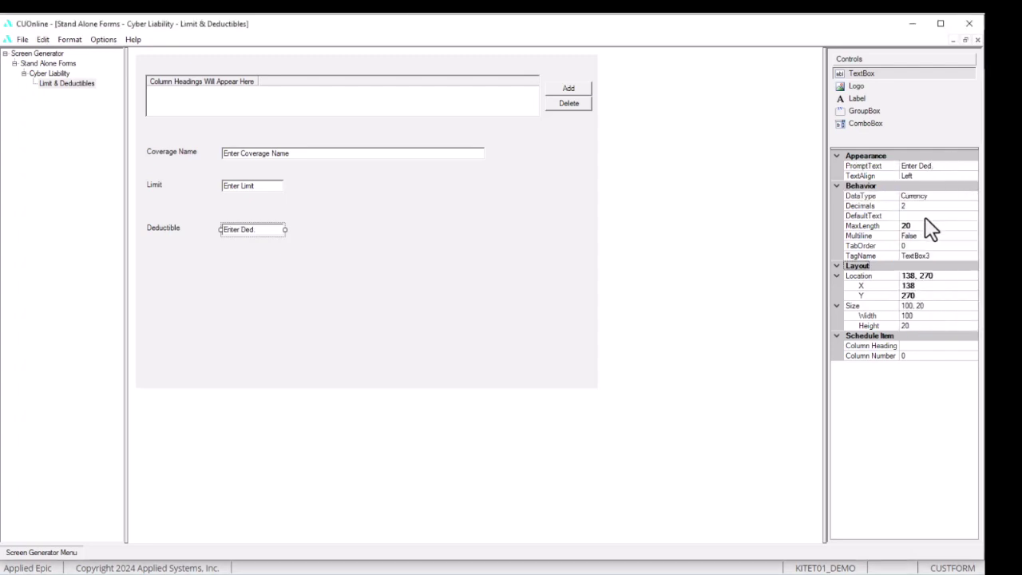
click(910, 206)
key(BackSpace)
text(0)
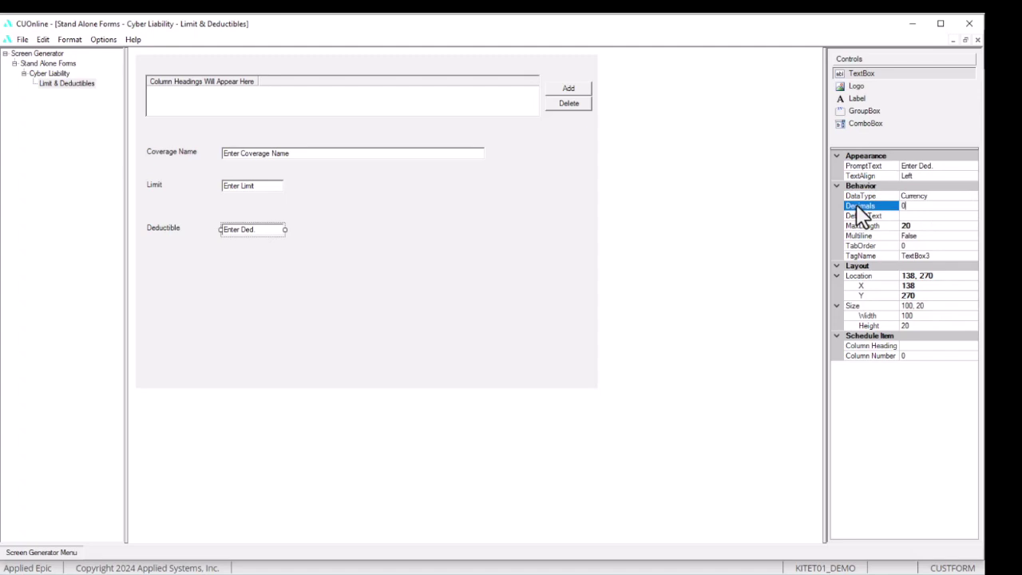
Step: Move the Deductible label and its text box up closer to the Limit row, at about Y 246
click(558, 271)
drag(150, 210, 253, 217)
click(460, 300)
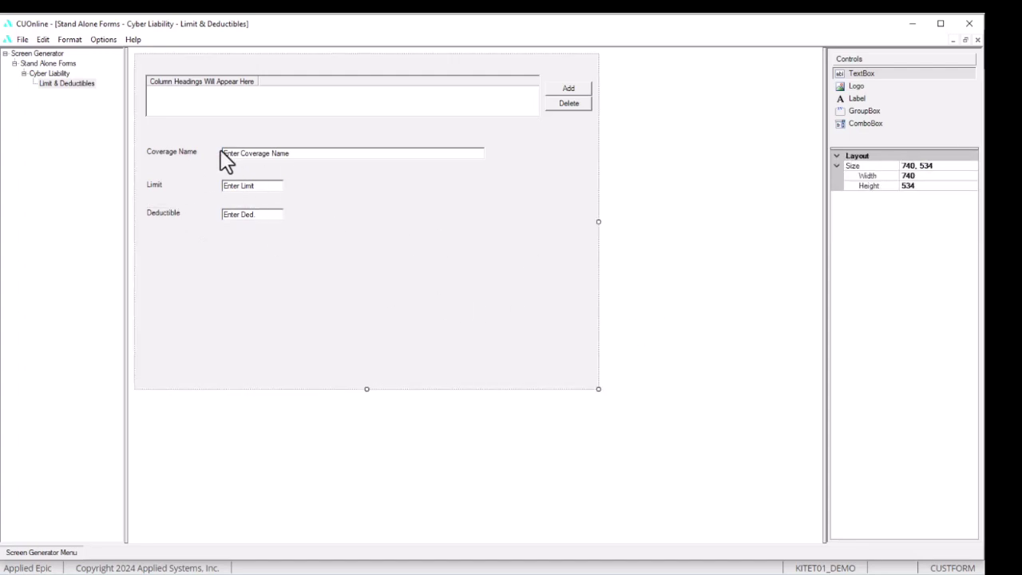
Step: Give the Coverage Name text box the column heading "Coverage" and edit its schedule column number
click(191, 155)
click(255, 154)
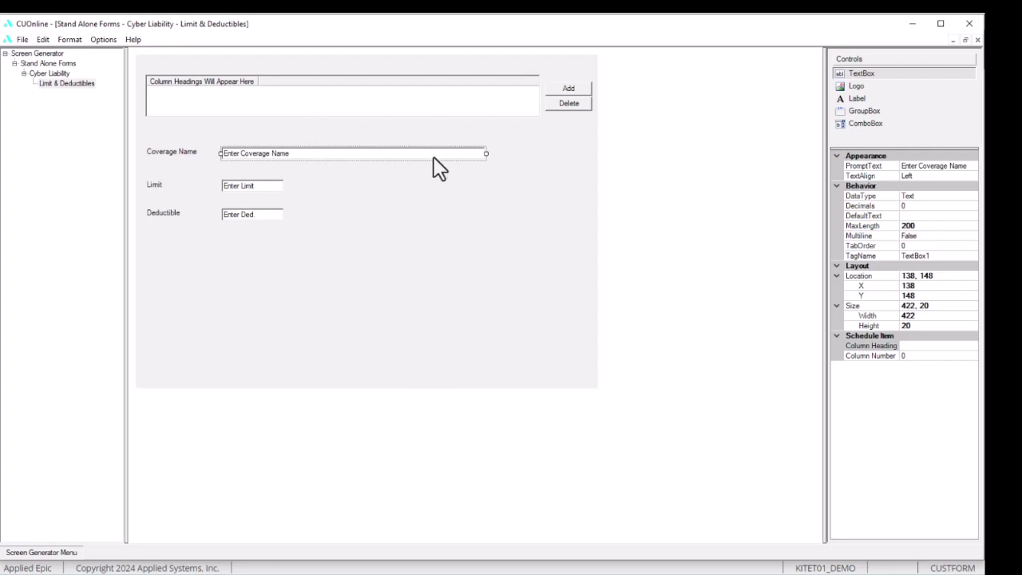
click(917, 345)
text(Coverage)
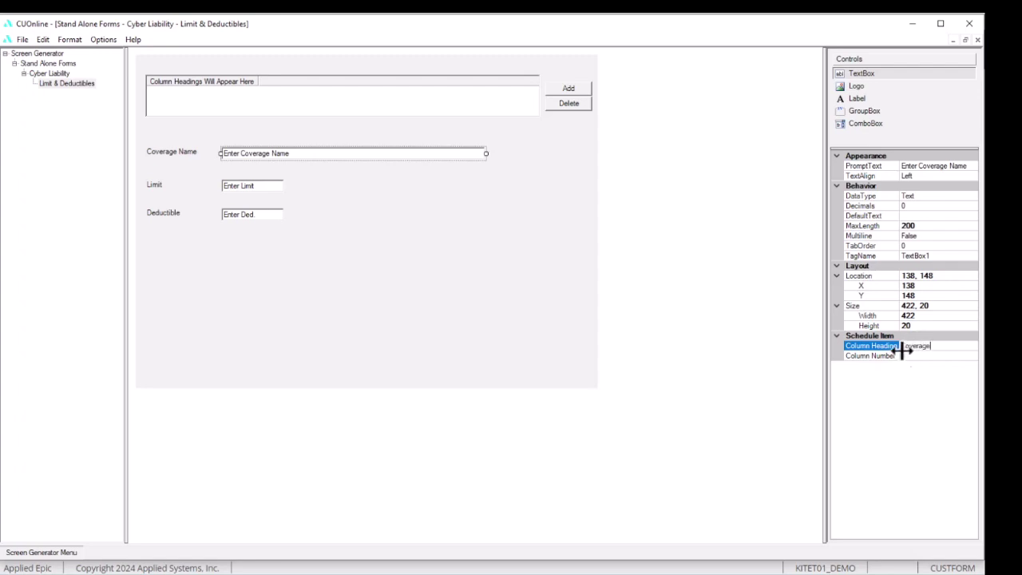
click(913, 358)
double_click(912, 358)
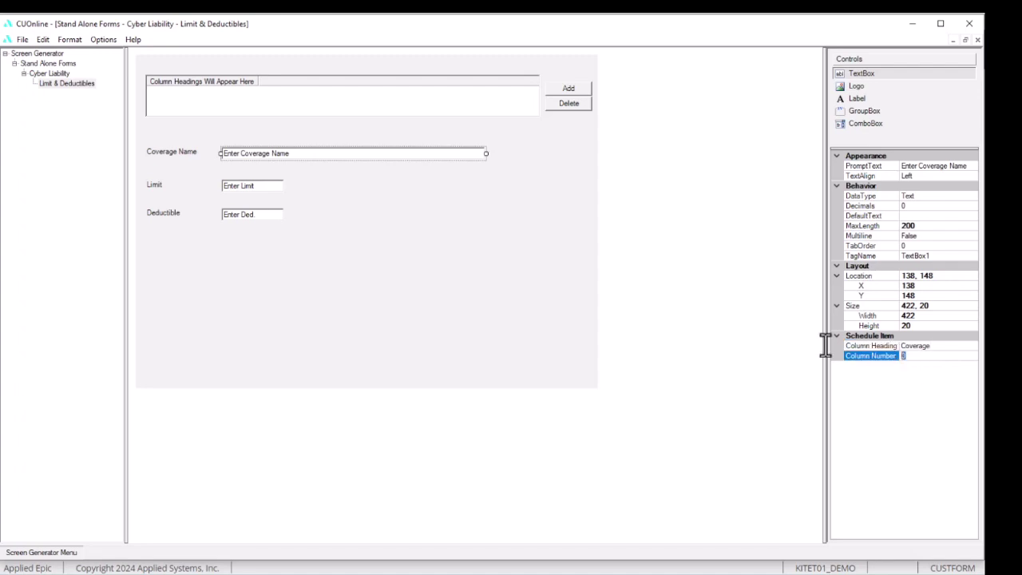
Step: Give the Limit text box the column heading "Limit" and column number 2
click(252, 185)
click(919, 345)
text(Limit)
key(Return)
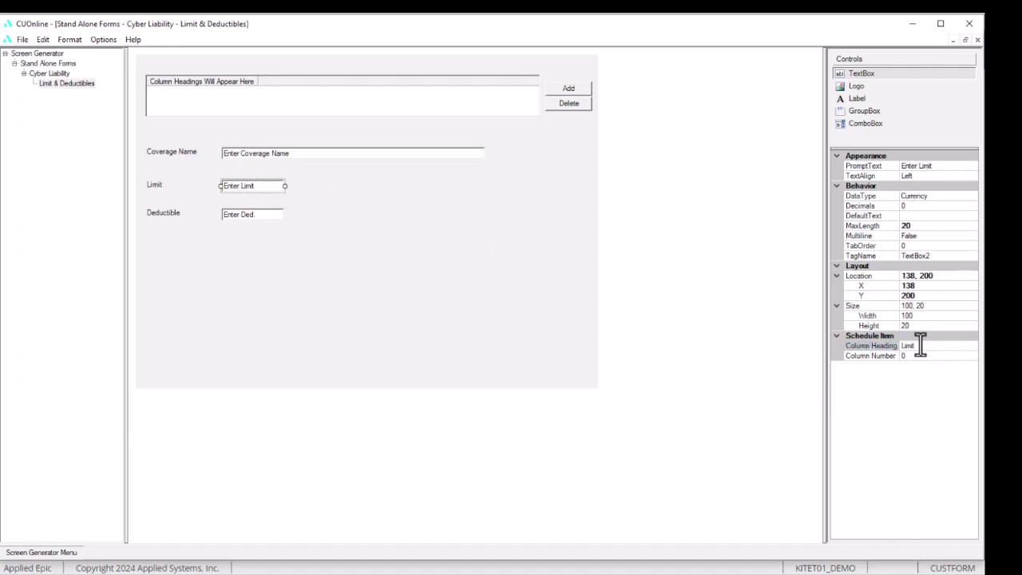
click(912, 356)
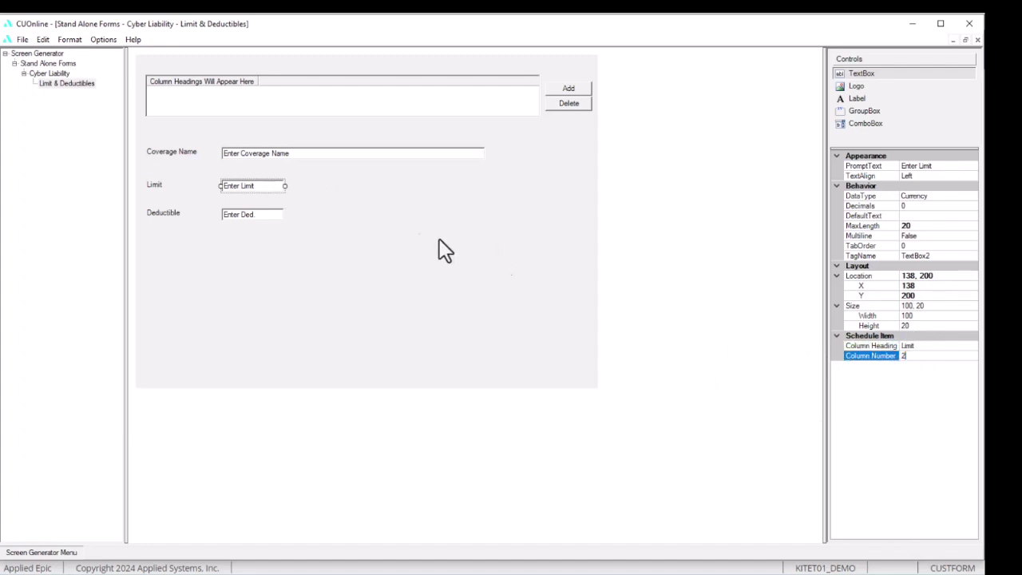
Step: Give the Deductible text box the column heading "Ded." and column number 3
click(262, 215)
click(923, 345)
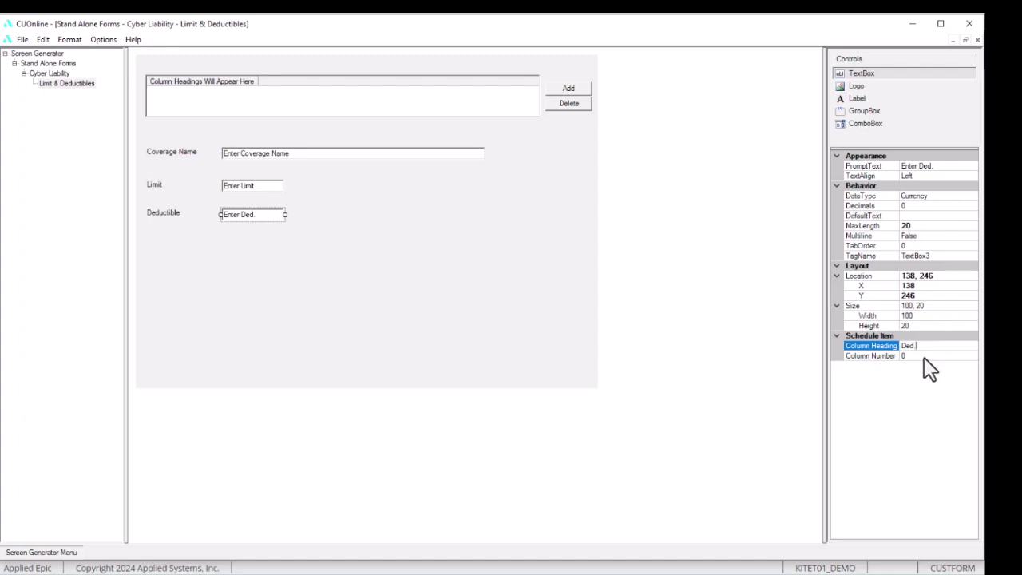
click(922, 355)
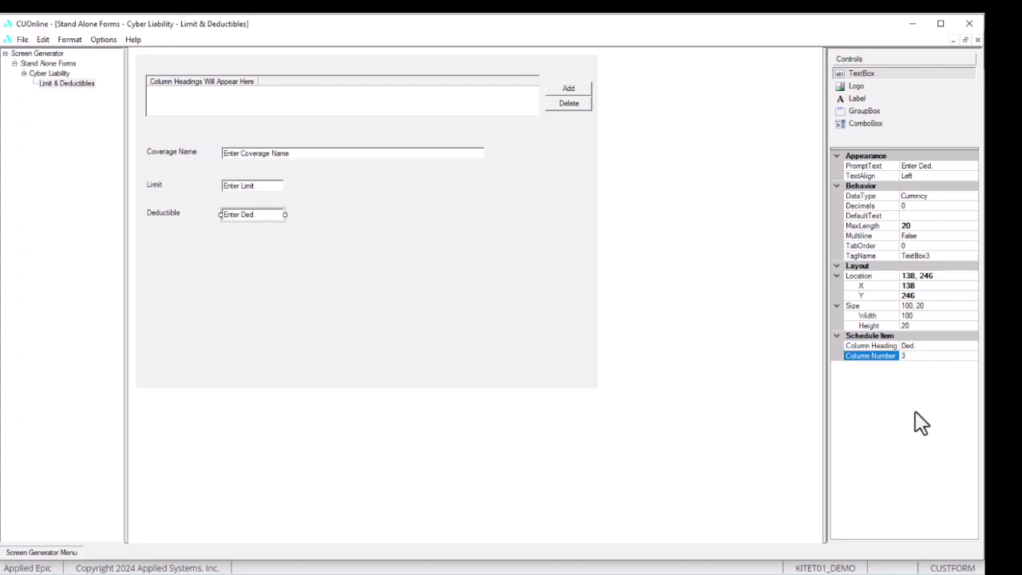
click(516, 343)
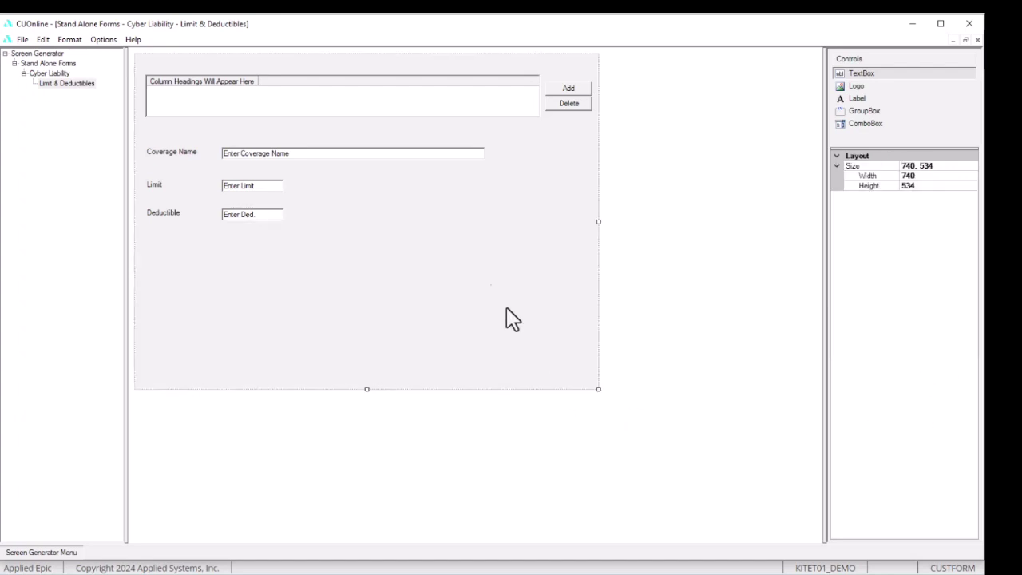
Step: Save the Limit & Deductibles screen and close it
click(22, 39)
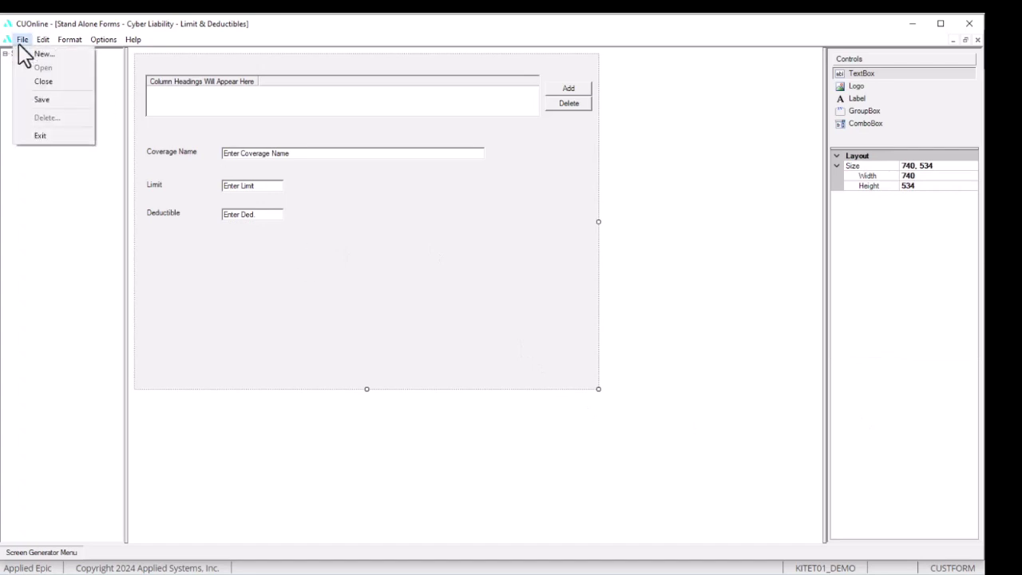
click(38, 99)
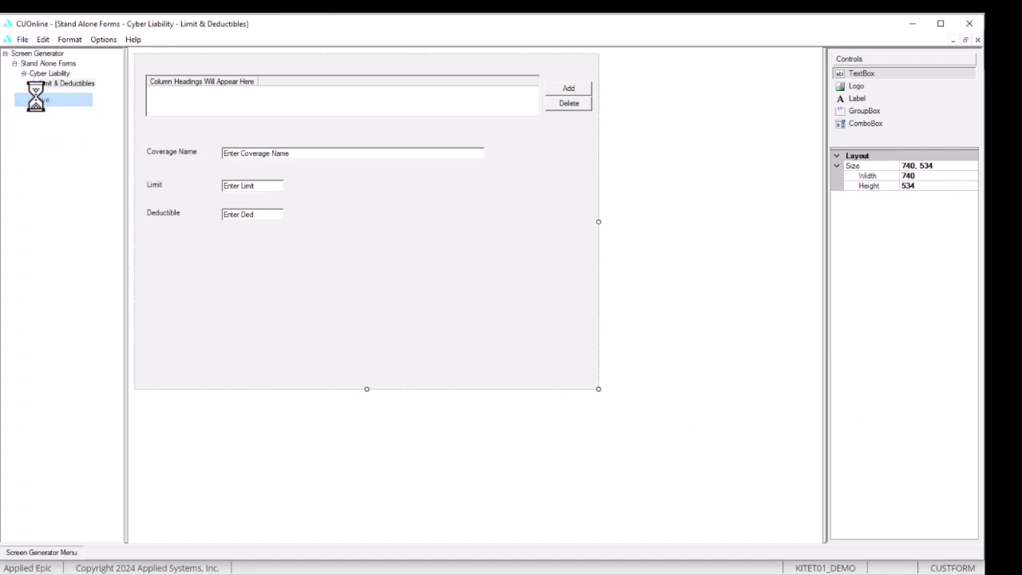
click(22, 40)
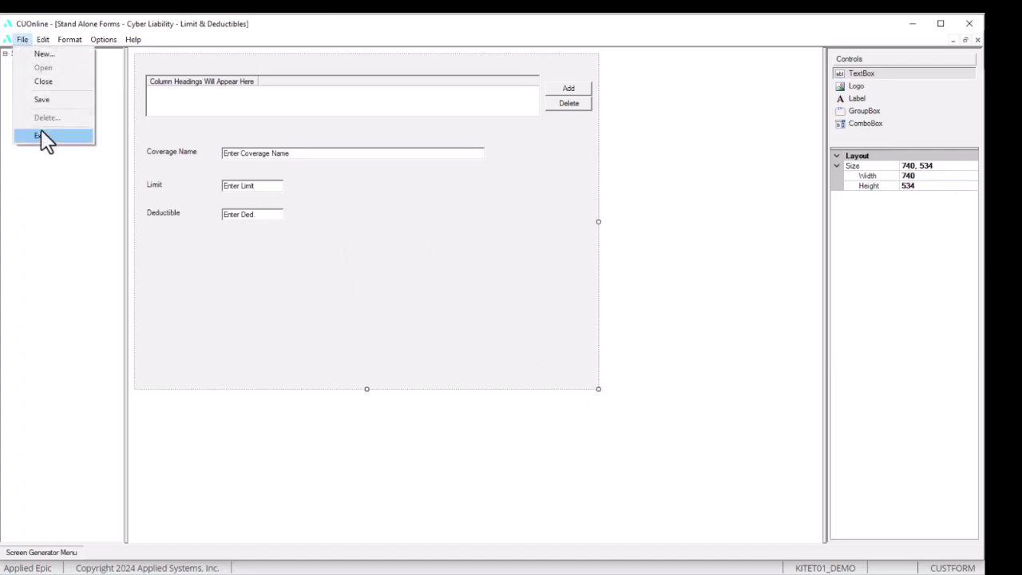
click(40, 132)
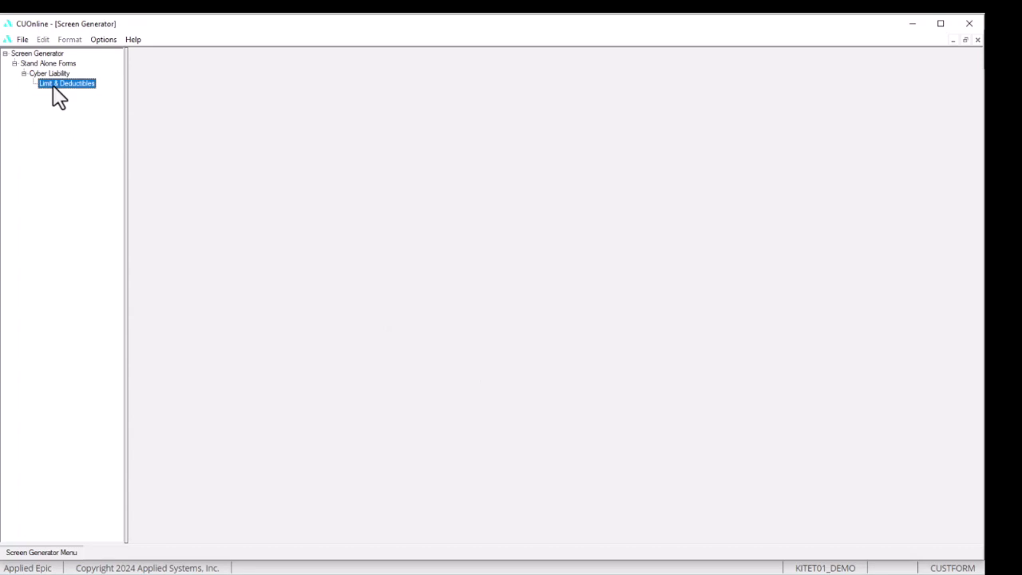
Step: Create a new non-schedule page named "Underwriting Info" under Cyber Liability
click(23, 39)
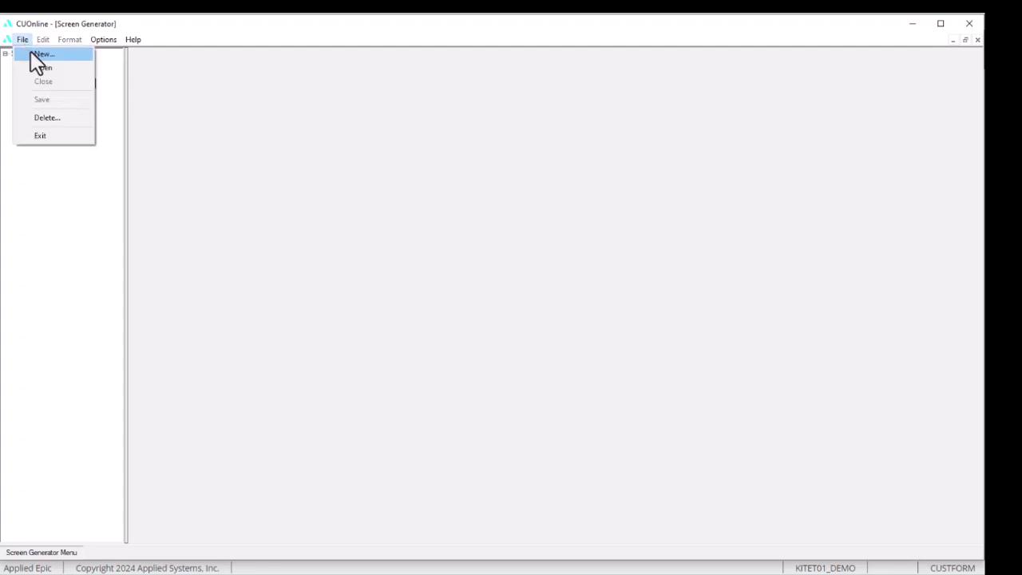
click(31, 51)
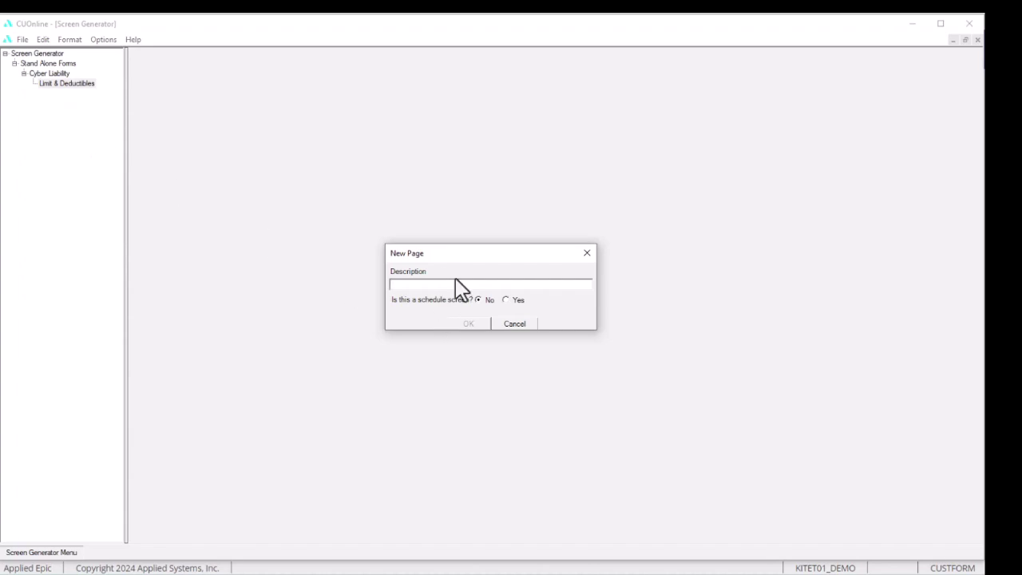
text(Underwriting Info)
click(474, 323)
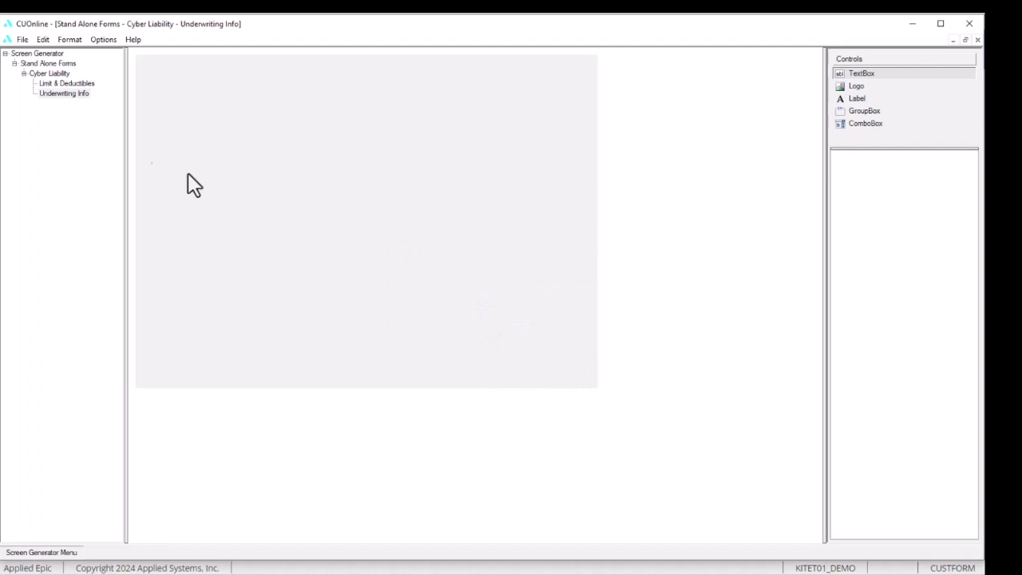
Step: Check the Limit & Deductibles screen, return to Underwriting Info and place a combo box at about 303, 102
click(92, 86)
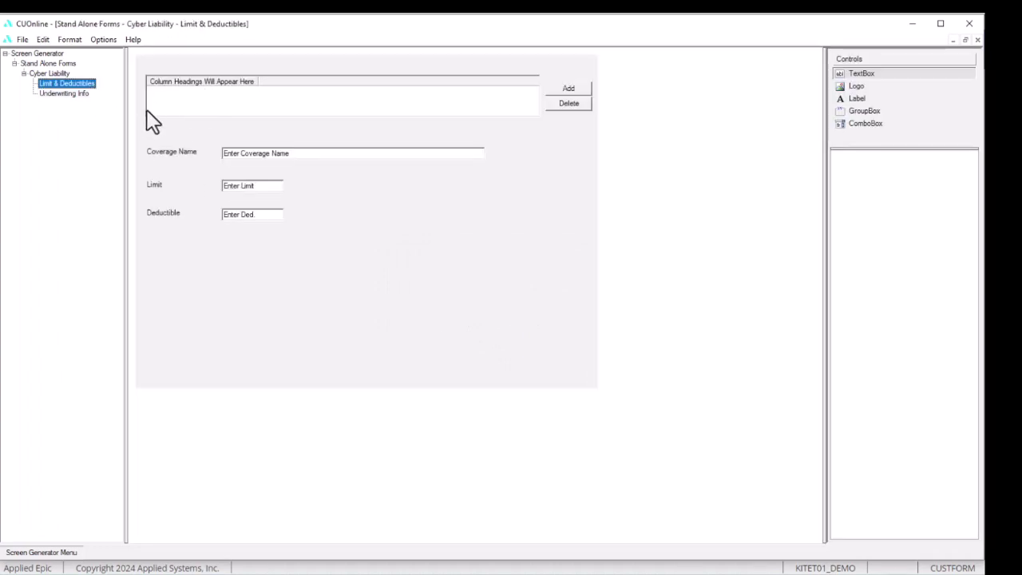
click(65, 95)
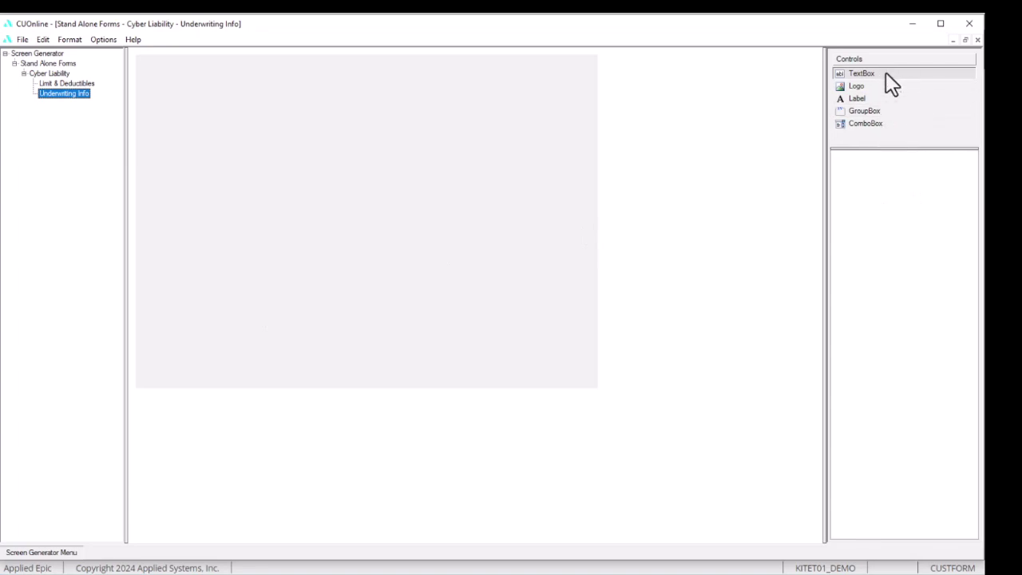
click(882, 98)
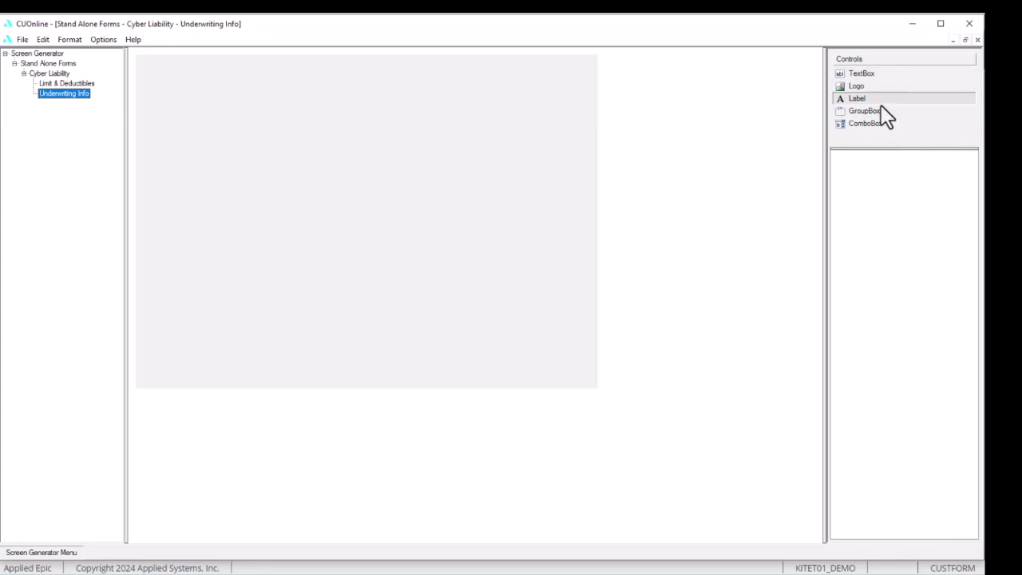
drag(881, 123, 330, 128)
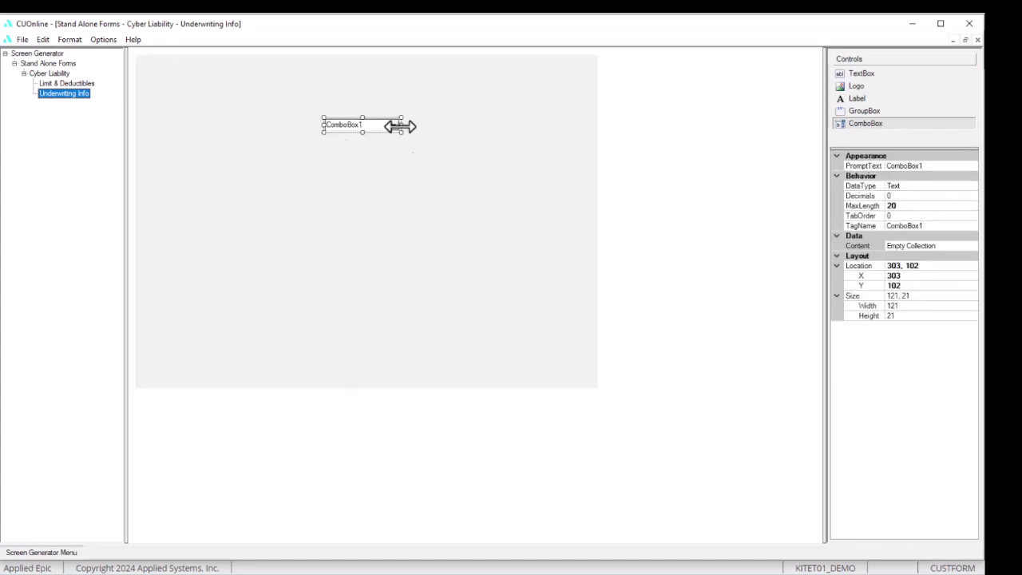
Step: Open the combo box's content options and examine the available standard table versions and the Address Type table's entries
click(972, 246)
click(972, 247)
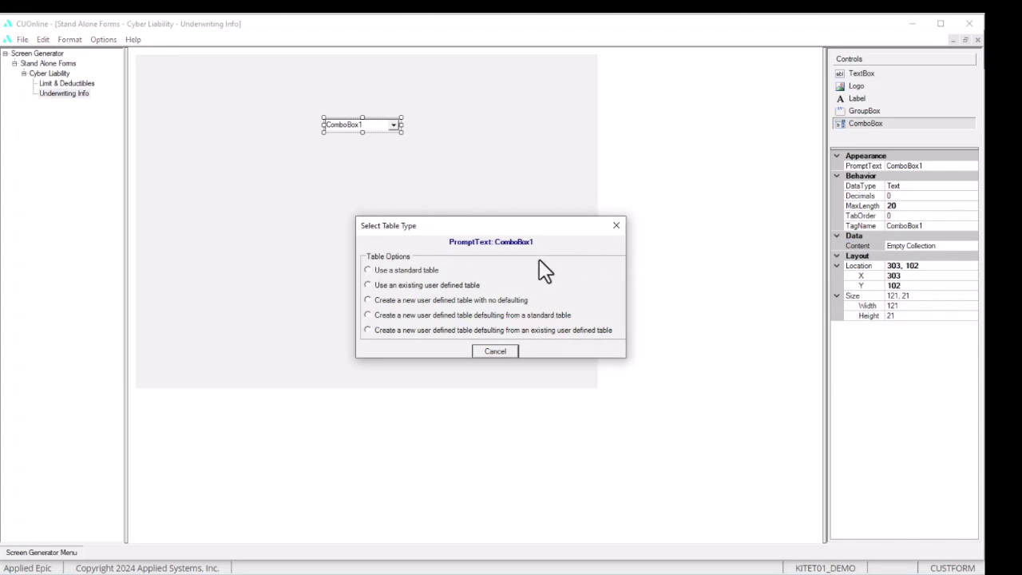
click(427, 270)
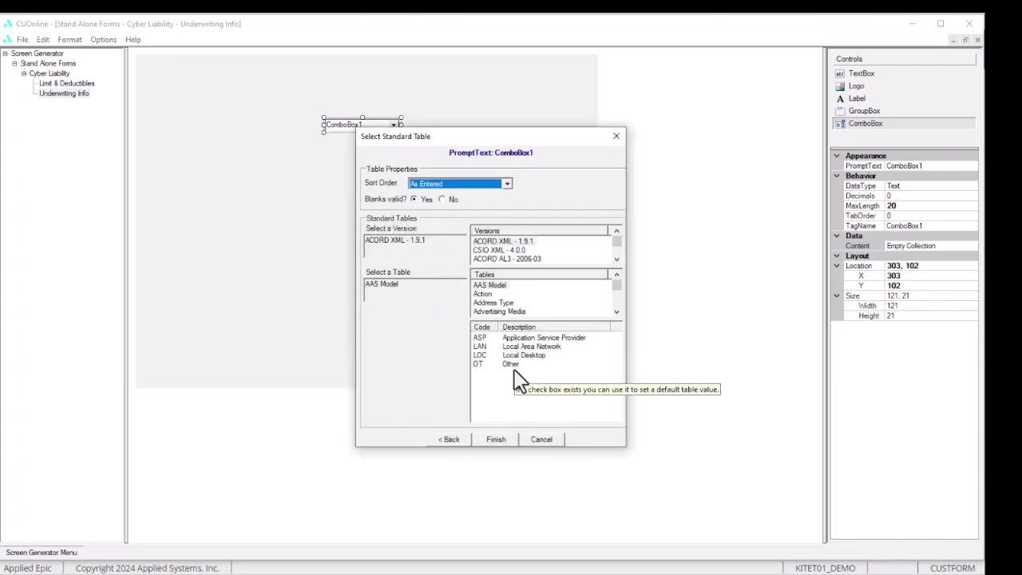
click(504, 304)
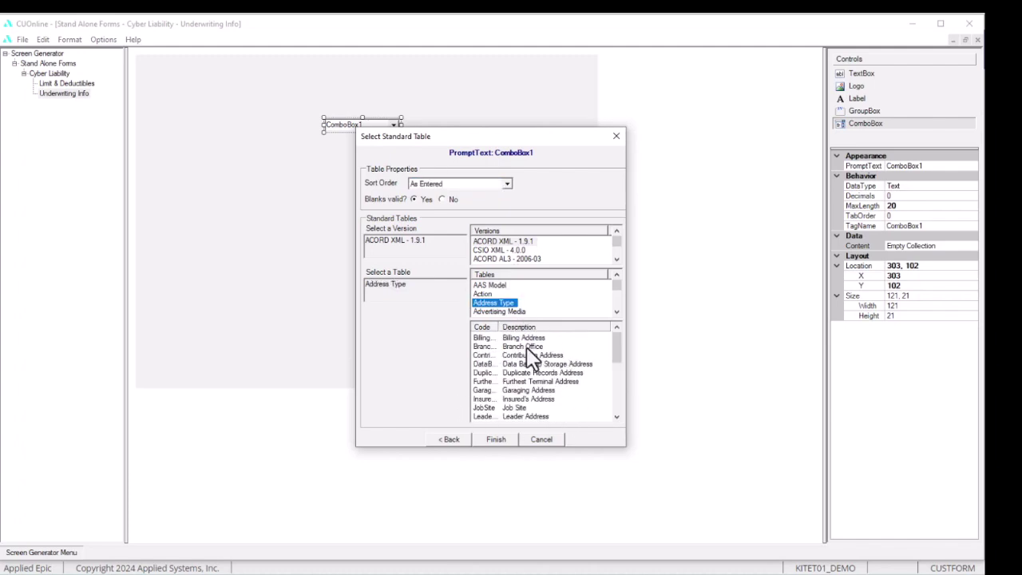
scroll(535, 351, down, 2)
click(615, 259)
click(616, 259)
click(615, 259)
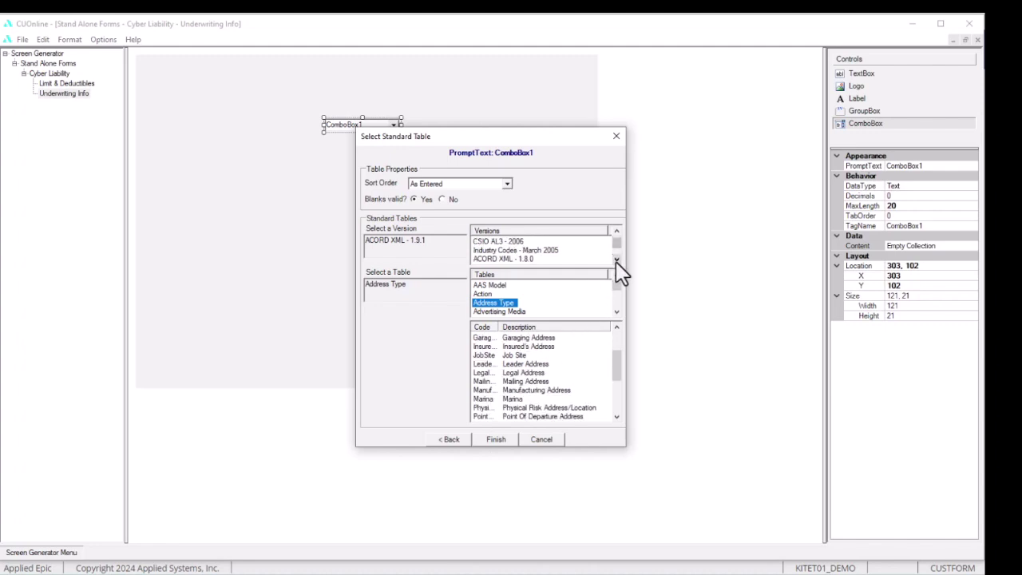
Step: Look at the settings for creating a new user defined table with no defaulting, and cancel the table setup
click(449, 439)
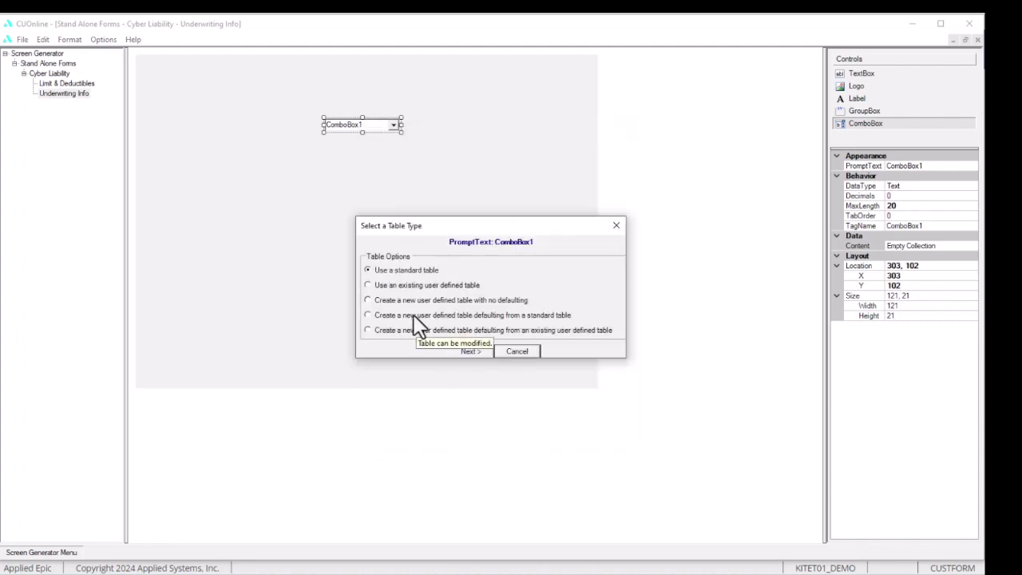
double_click(380, 302)
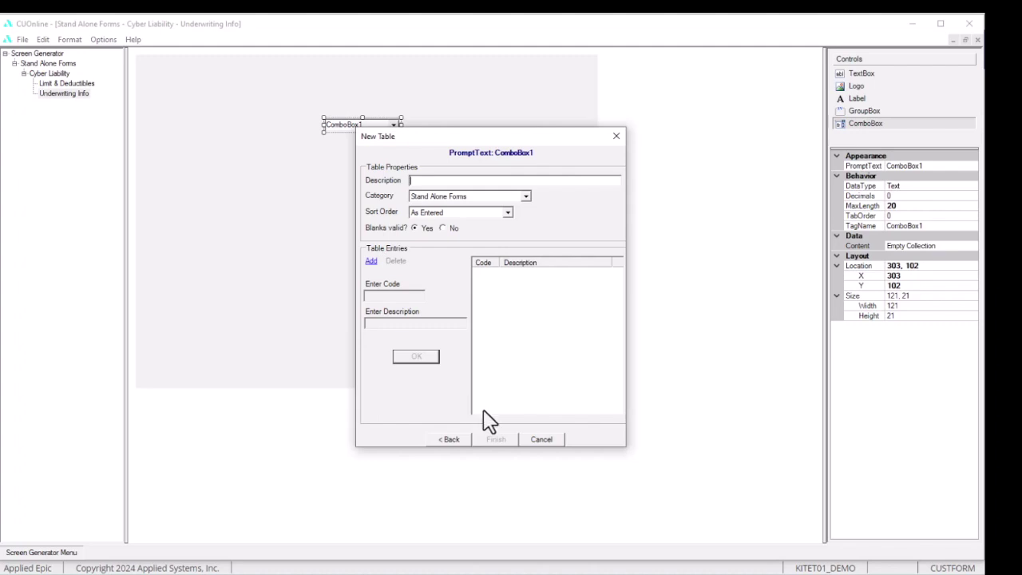
click(541, 439)
Step: Delete the combo box from the Underwriting Info page
click(388, 130)
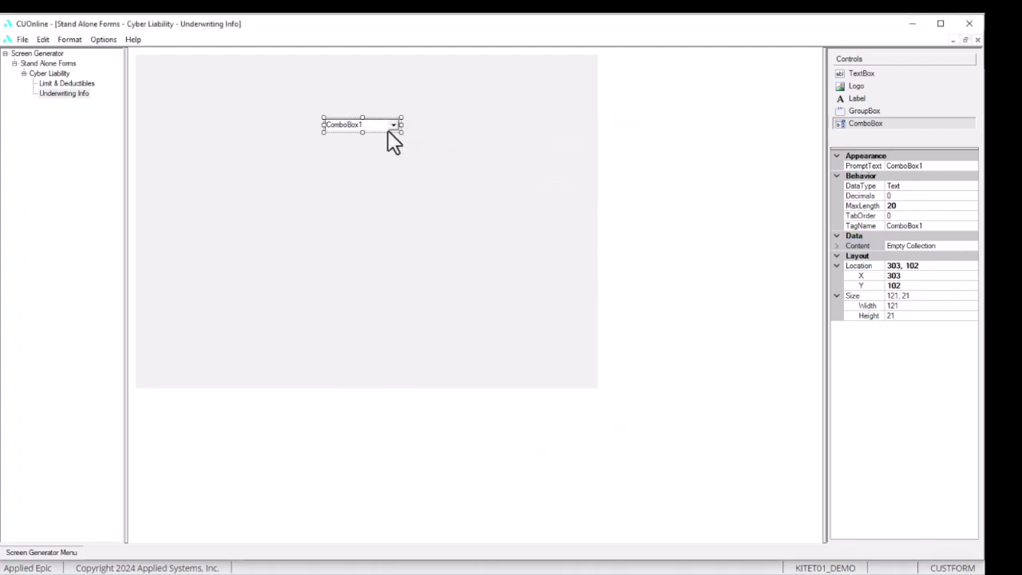
right_click(388, 130)
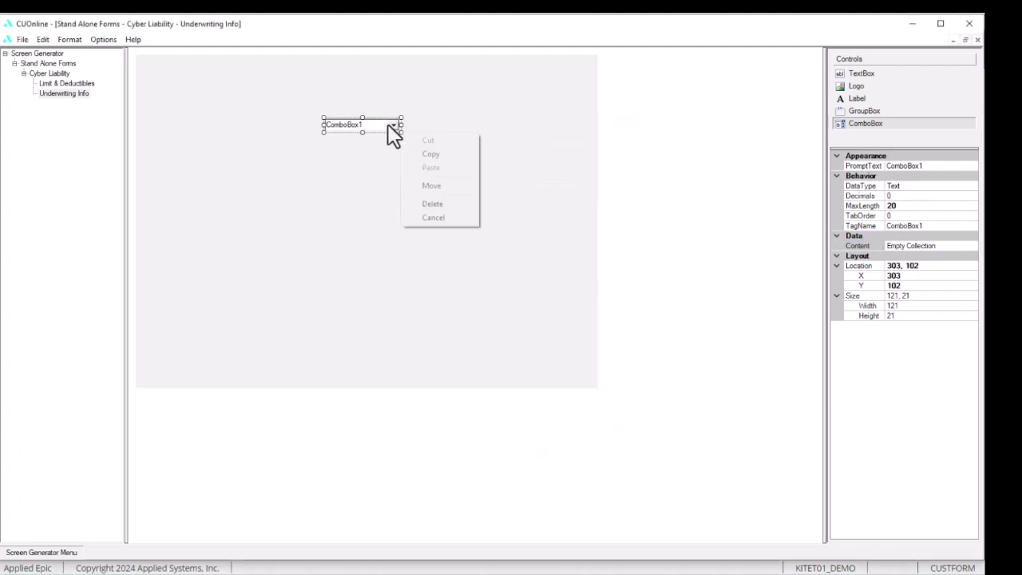
click(435, 203)
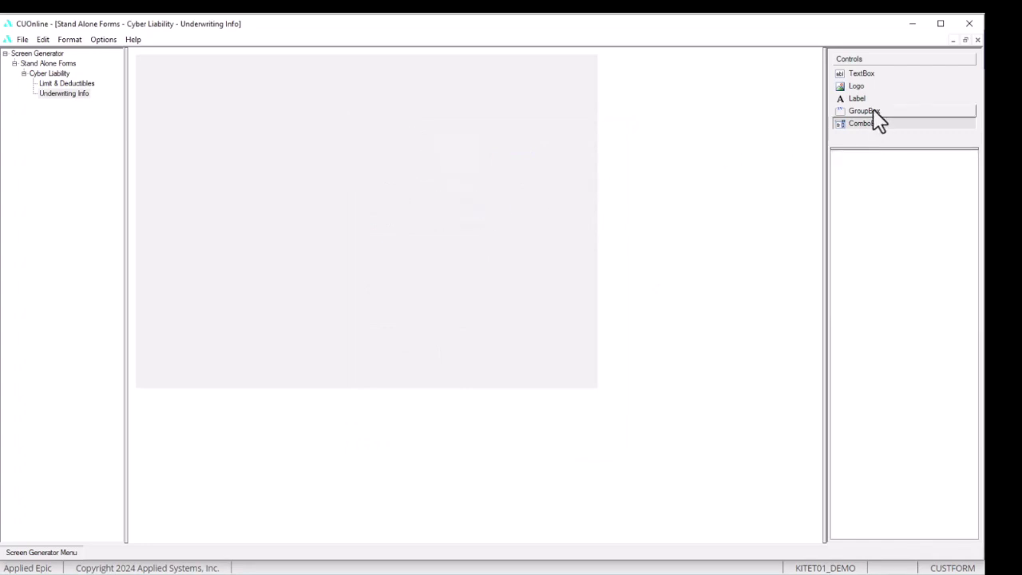
Step: Place a group box on the Underwriting Info page at about 60, 115 and enlarge it to about 612 by 241
drag(873, 111, 177, 129)
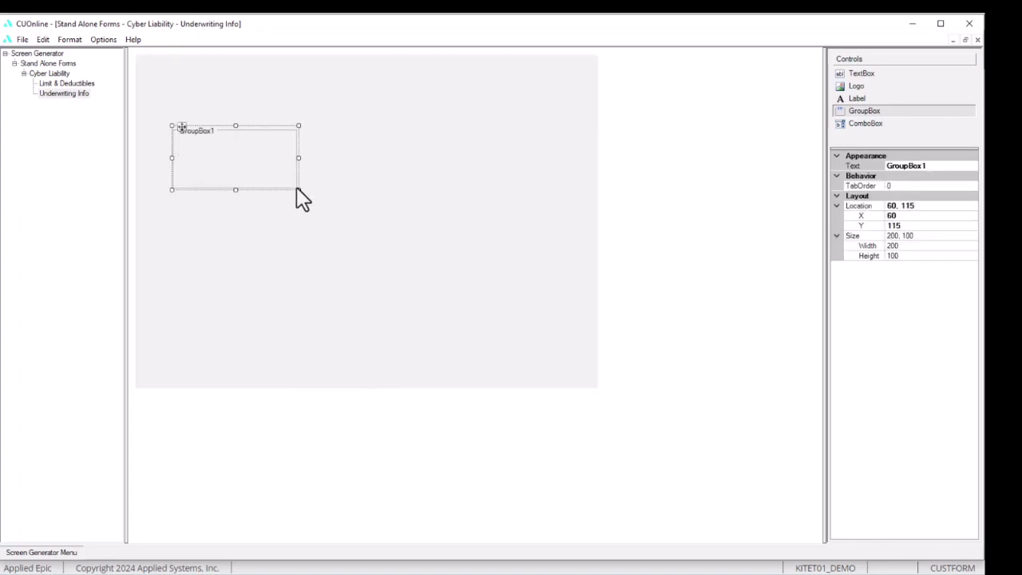
drag(298, 189, 554, 276)
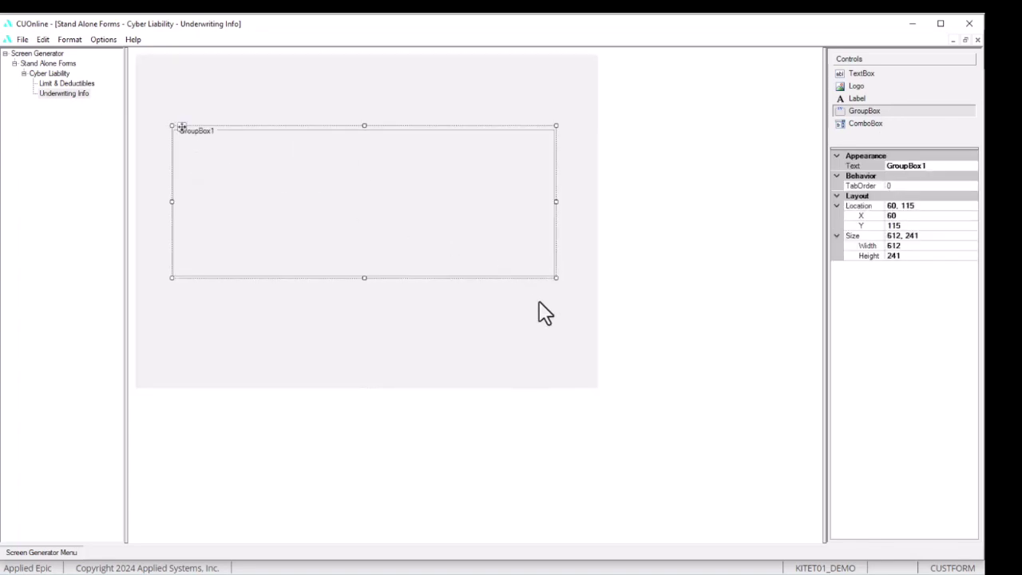
Step: Set the text of the group box on the Underwriting Info page to Insured
click(465, 313)
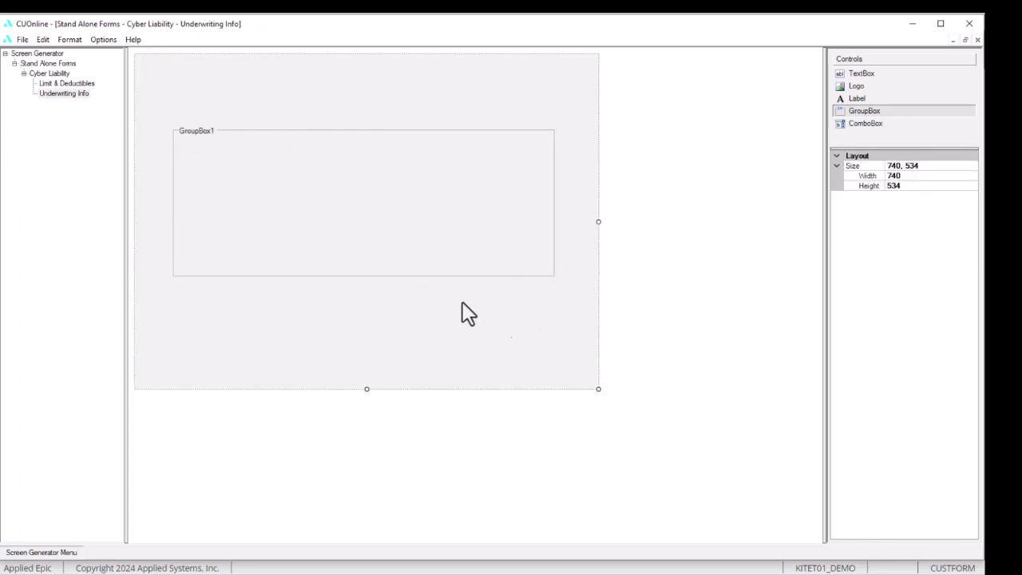
click(202, 133)
click(926, 167)
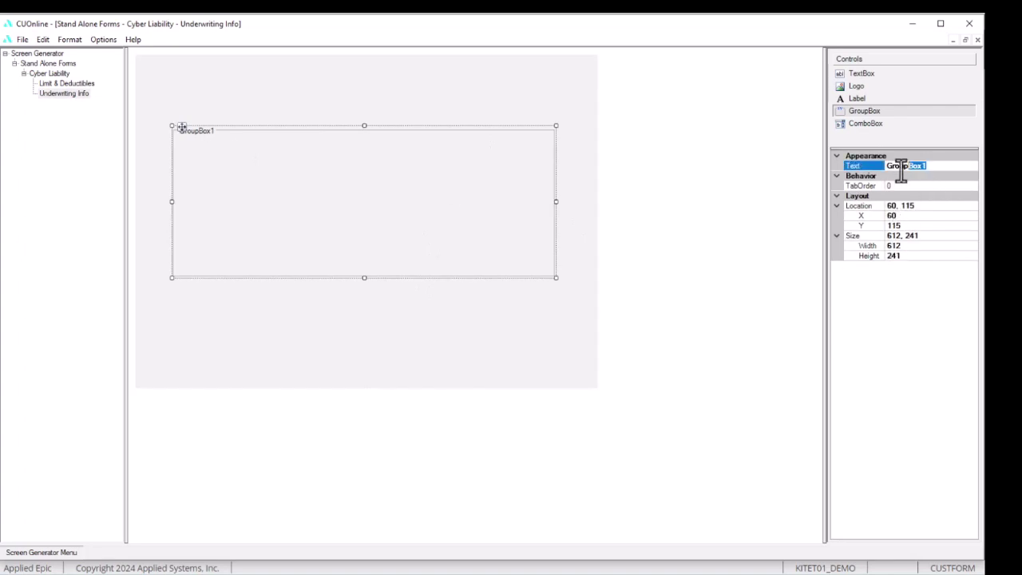
text(Insured)
click(416, 343)
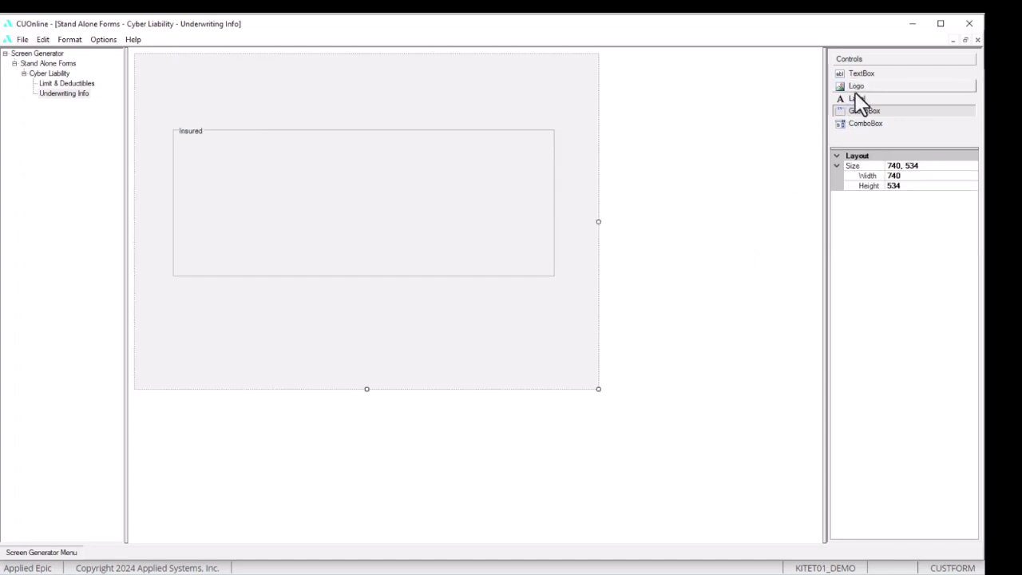
Step: Inside the Insured group box, add a label captioned Name with a text box beside it and a second label below at 24, 91
drag(858, 99, 194, 166)
drag(861, 73, 271, 164)
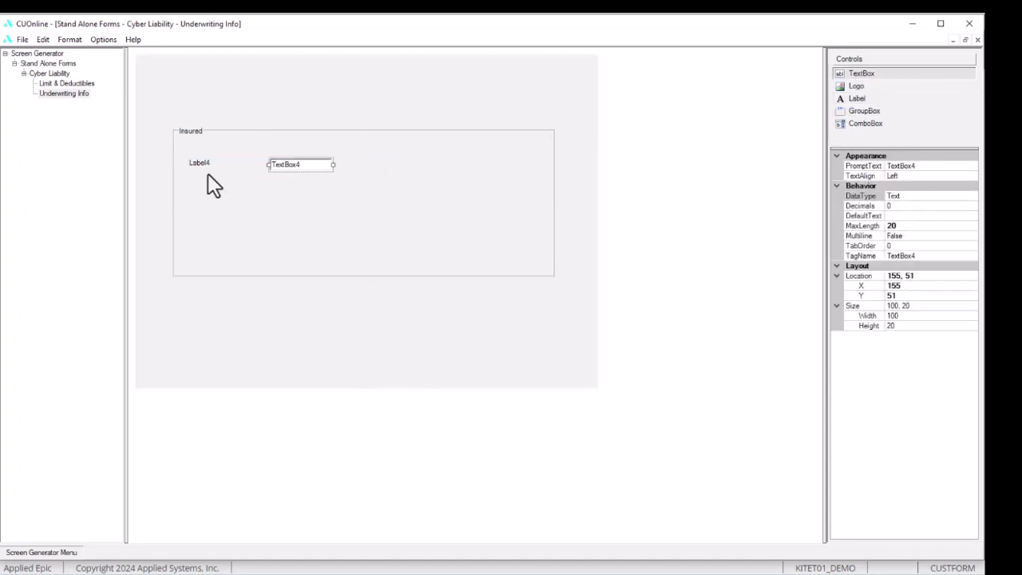
click(206, 165)
click(918, 175)
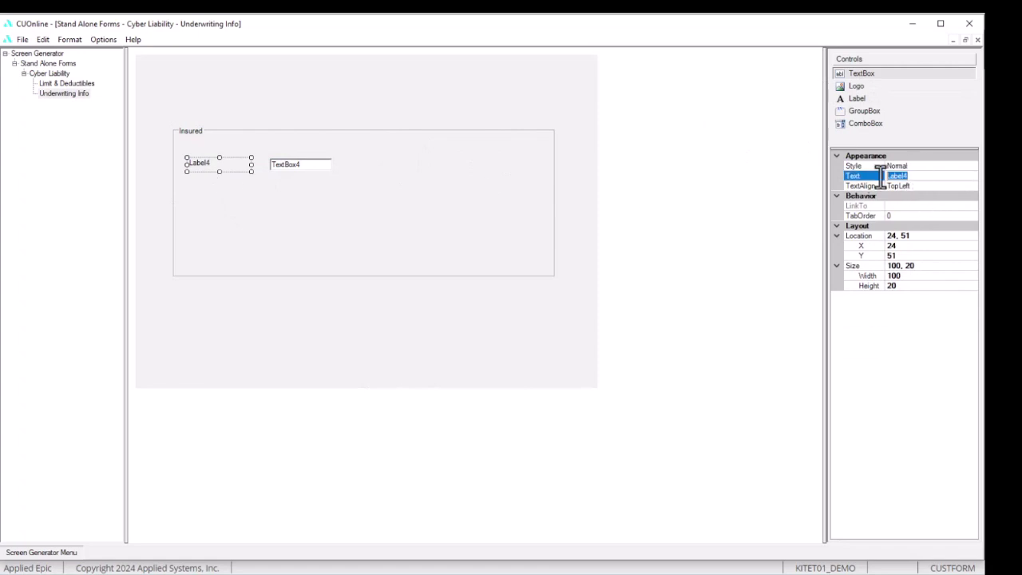
key(BackSpace)
key(BackSpace)
key(BackSpace)
key(BackSpace)
key(BackSpace)
key(BackSpace)
text(Na)
click(451, 183)
drag(856, 98, 190, 189)
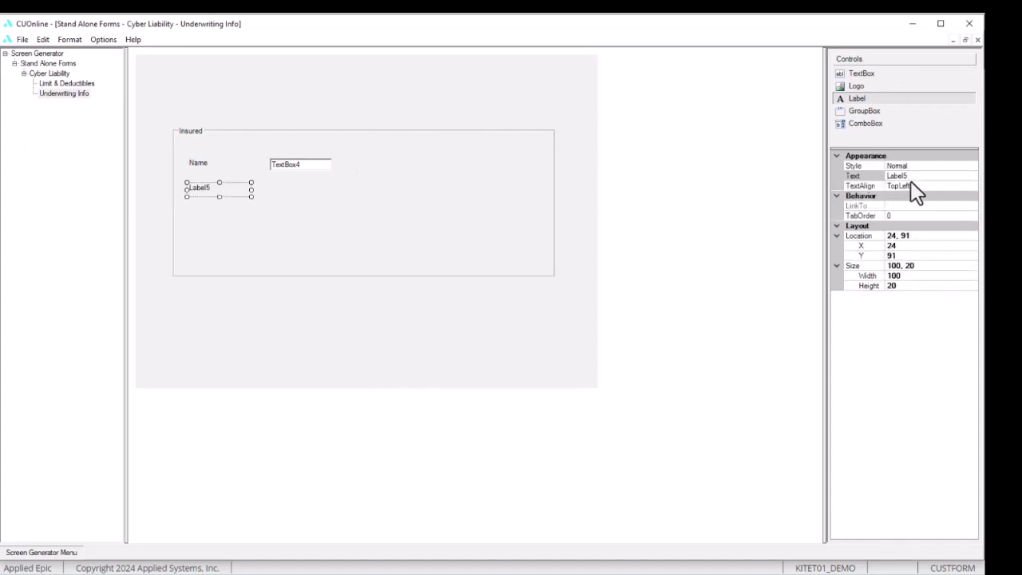
click(364, 353)
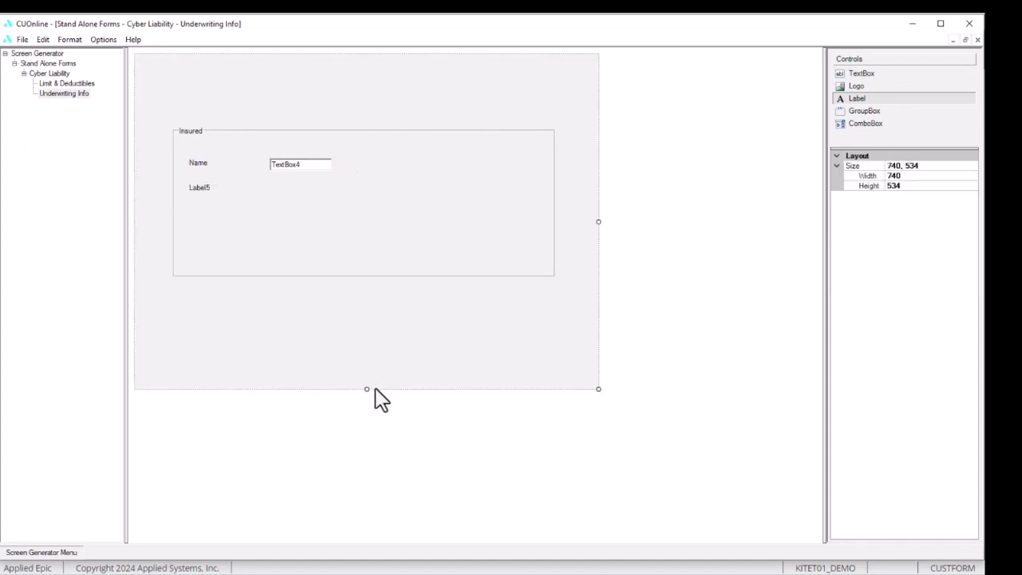
Step: Place a second group box at about 60, 393 below Insured, widen it to about 612 by 114, and set its text to Coverage
drag(861, 110, 181, 314)
drag(298, 364, 556, 371)
click(941, 166)
text(C)
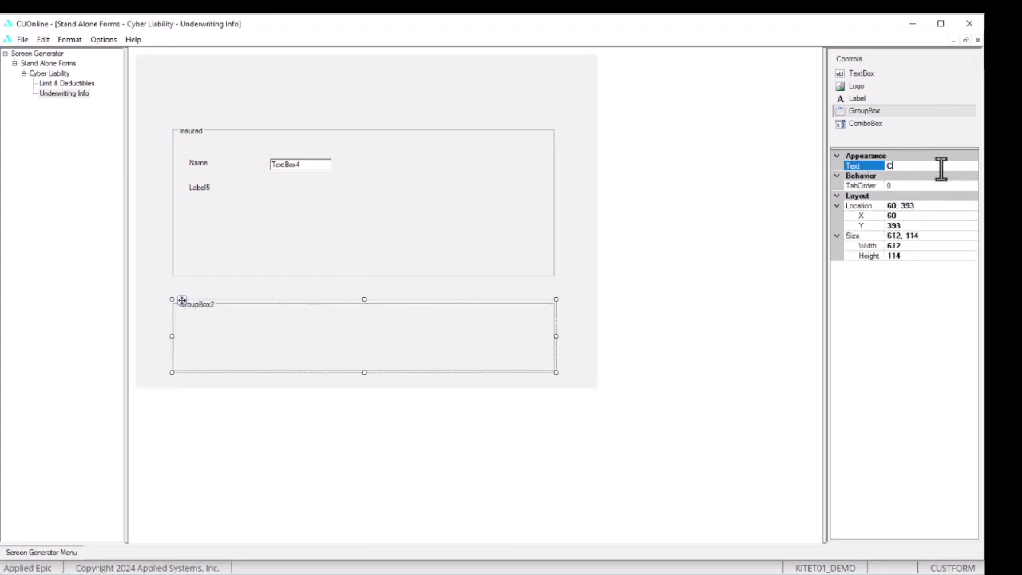
text(overage)
click(577, 210)
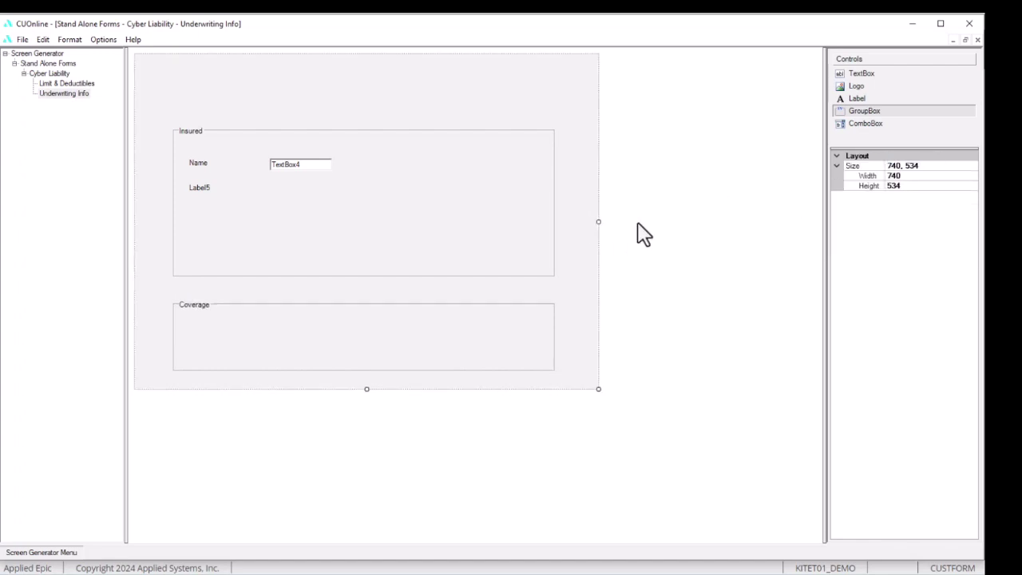
Step: Move the Insured group box up to about 60, 14 and relocate its two labels and text box into the space above Coverage
click(268, 135)
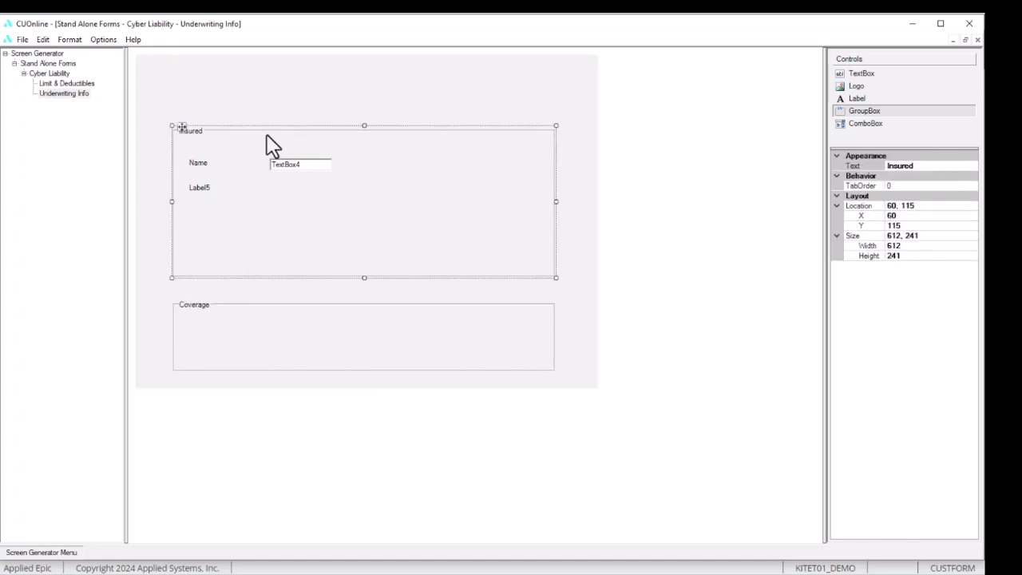
drag(183, 130, 174, 64)
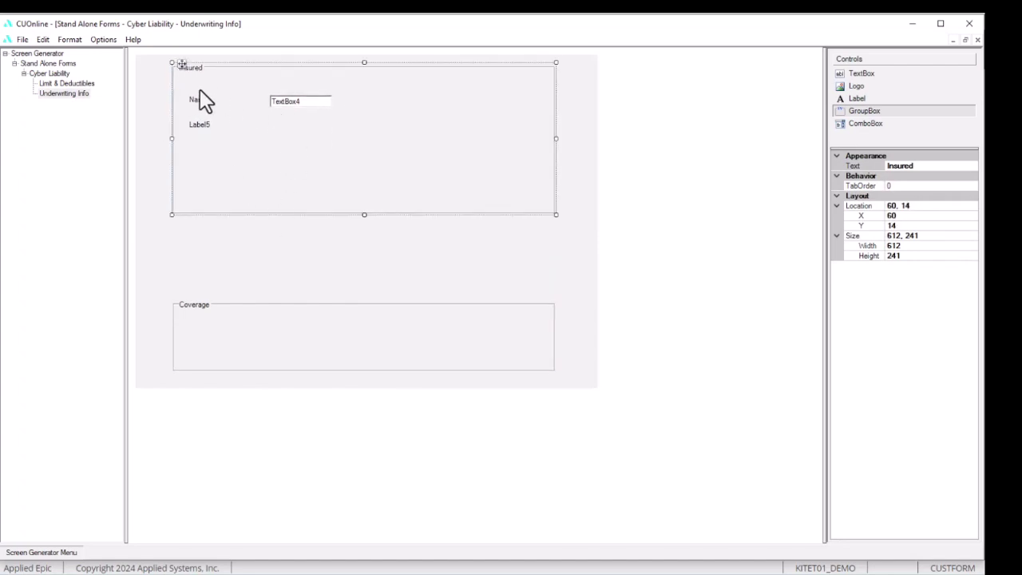
drag(196, 100, 181, 237)
drag(202, 130, 192, 268)
drag(286, 101, 257, 249)
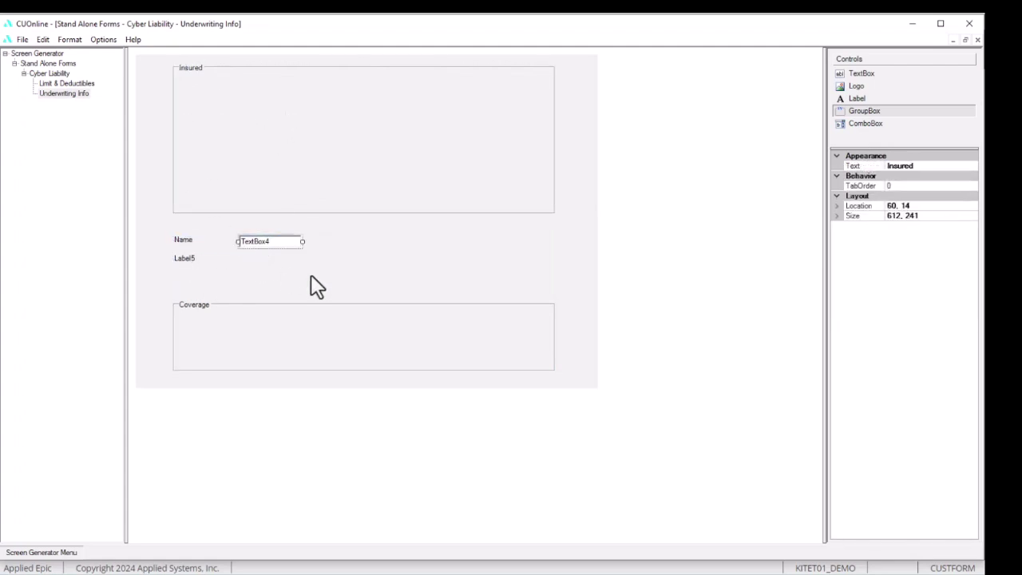
Step: Select the two labels and the text box together and move them as a group back into the Insured group box
click(312, 281)
mouse_move(184, 241)
mouse_down()
mouse_move(170, 233)
mouse_move(183, 236)
mouse_up()
click(345, 283)
drag(346, 265, 152, 225)
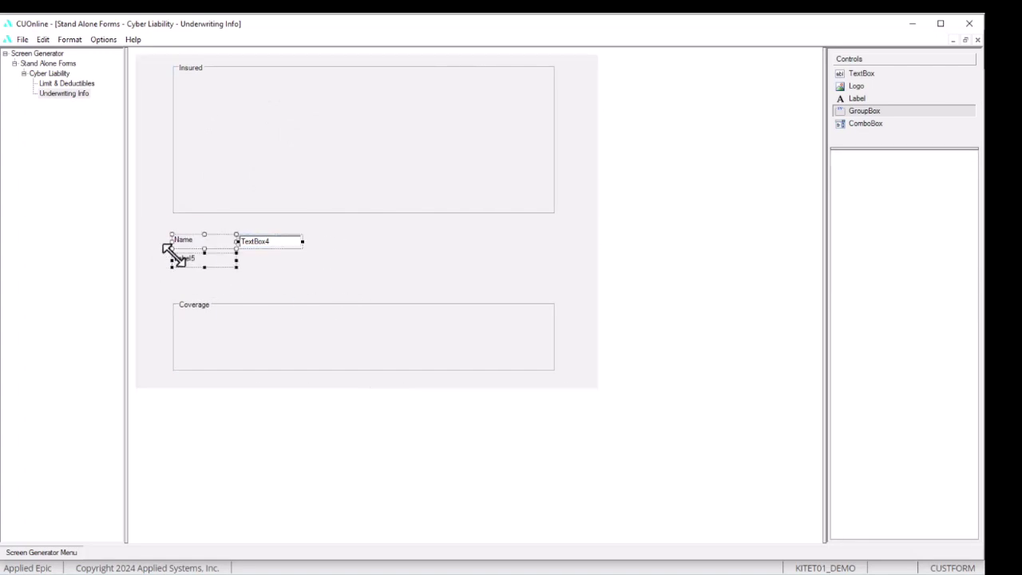
mouse_move(256, 239)
mouse_down()
mouse_move(357, 243)
mouse_move(267, 245)
mouse_up()
right_click(290, 248)
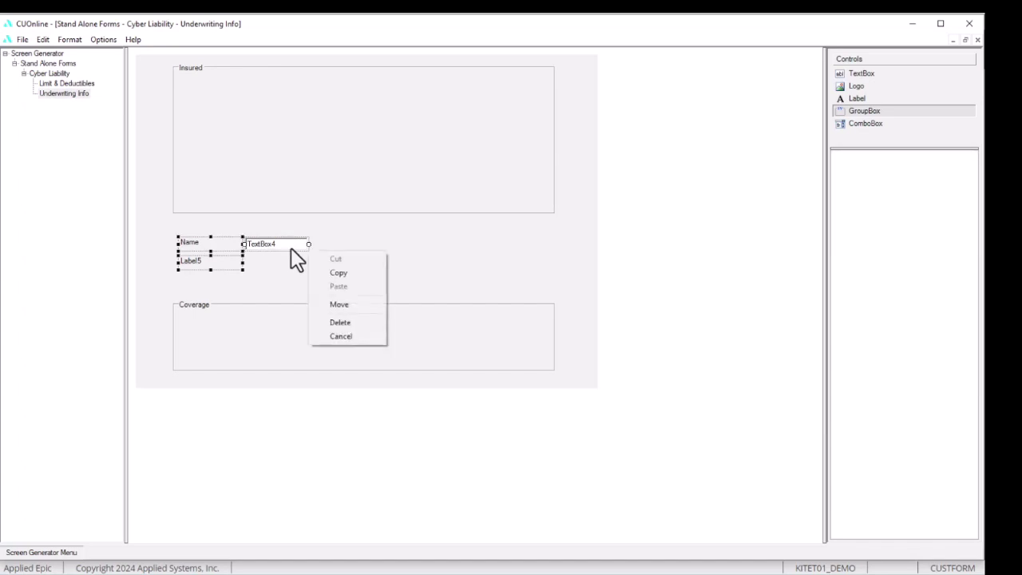
click(257, 254)
drag(167, 229, 294, 292)
drag(275, 244, 287, 111)
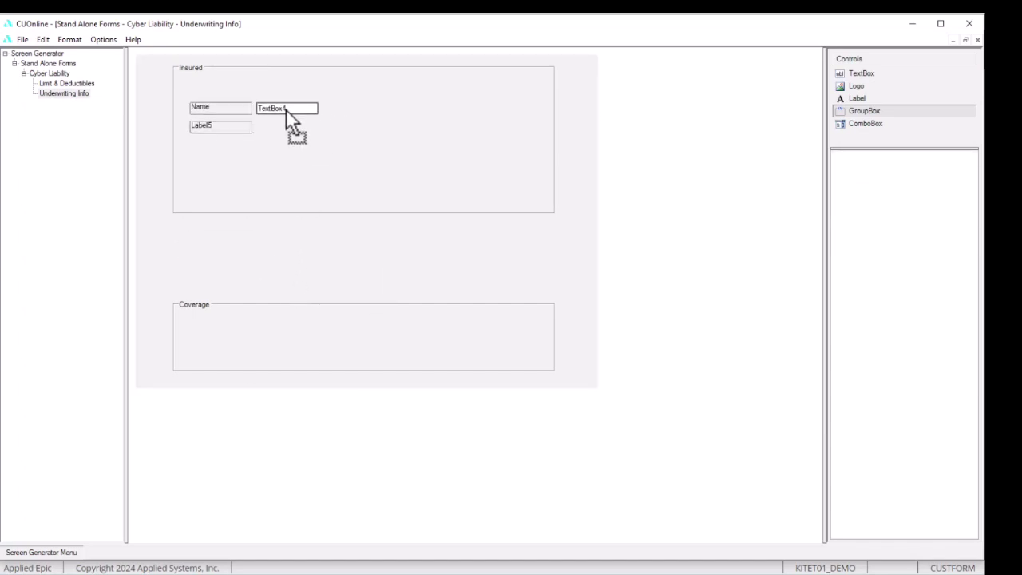
Step: Move the Insured group box slightly down and the Coverage group box up to about 60, 324
click(191, 76)
mouse_move(185, 63)
mouse_down()
mouse_move(175, 97)
mouse_move(181, 71)
mouse_move(184, 79)
mouse_up()
click(360, 346)
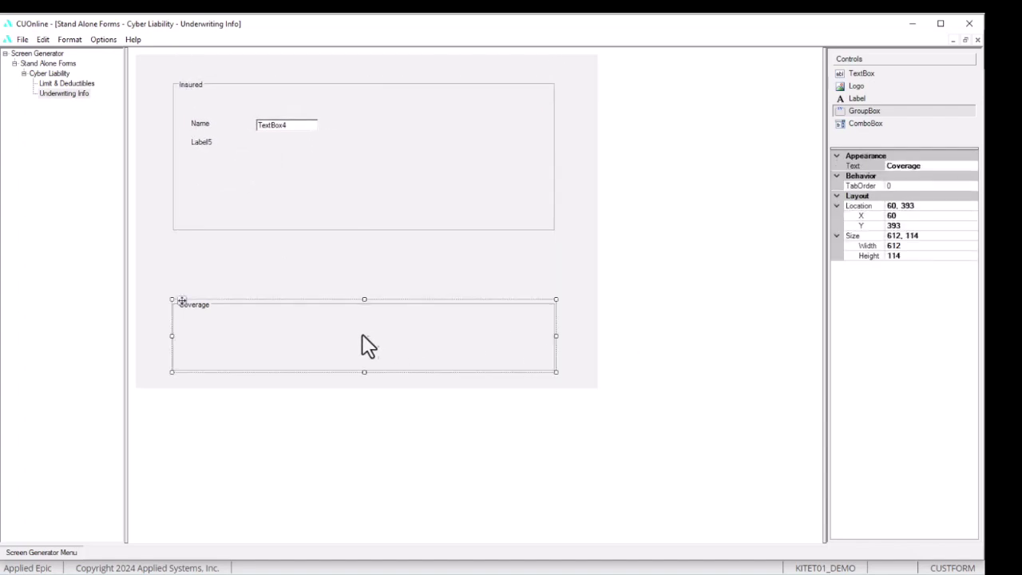
drag(180, 298, 175, 259)
click(220, 343)
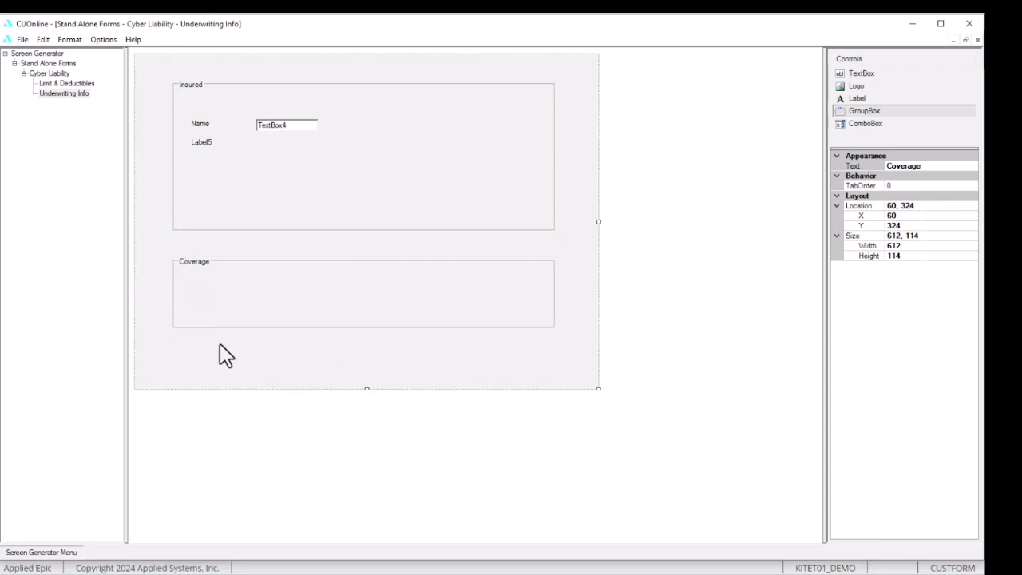
Step: Save the Underwriting Info page, exit the screen generator, and finish the Cyber Liability custom form
click(23, 40)
click(43, 101)
click(22, 39)
click(38, 136)
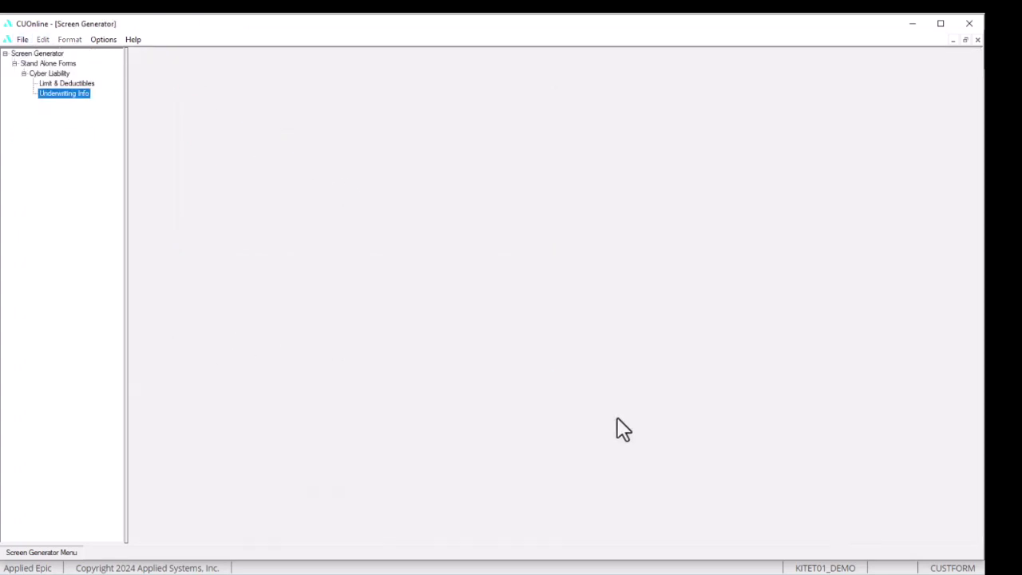
click(22, 39)
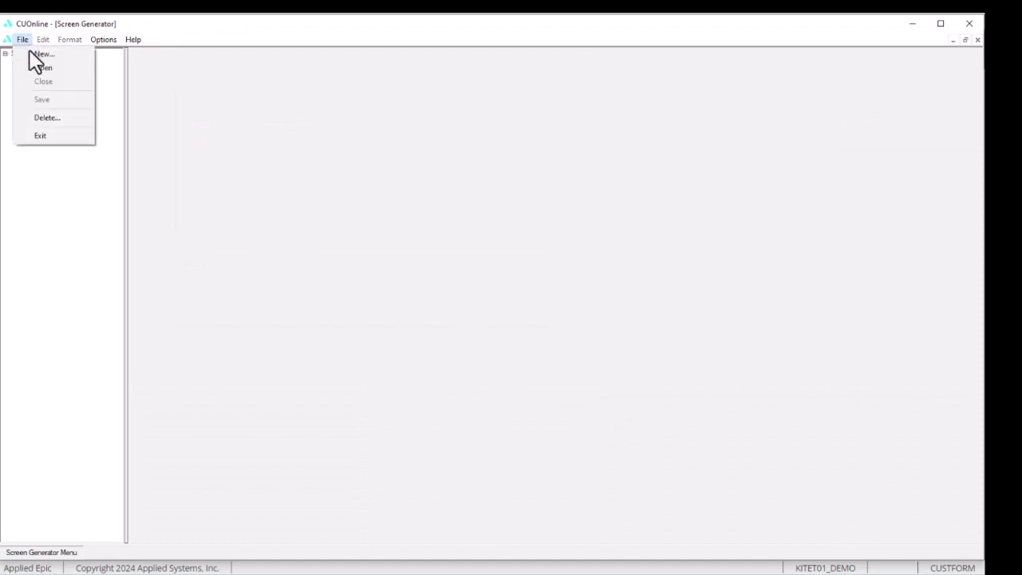
click(46, 132)
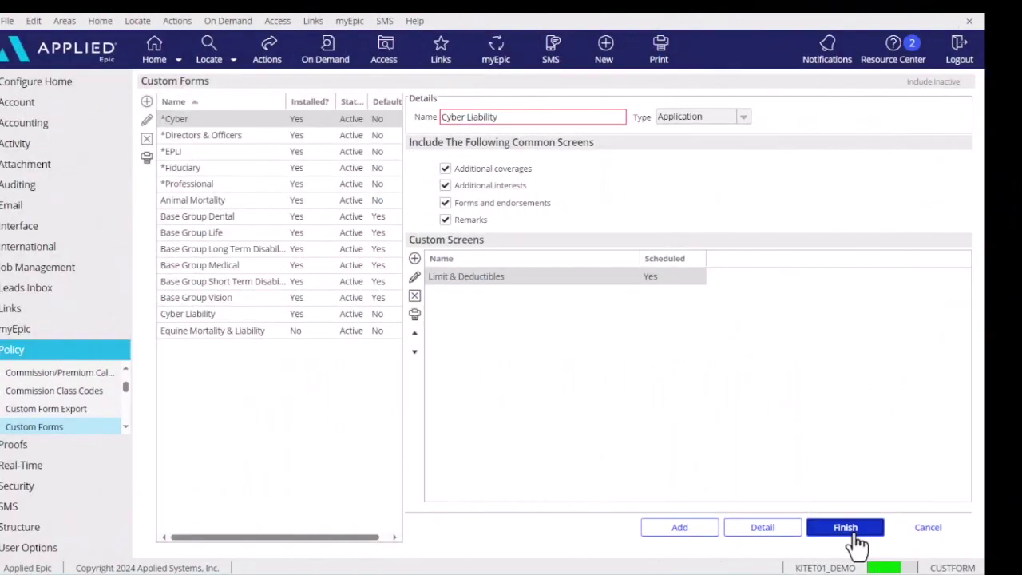
click(846, 530)
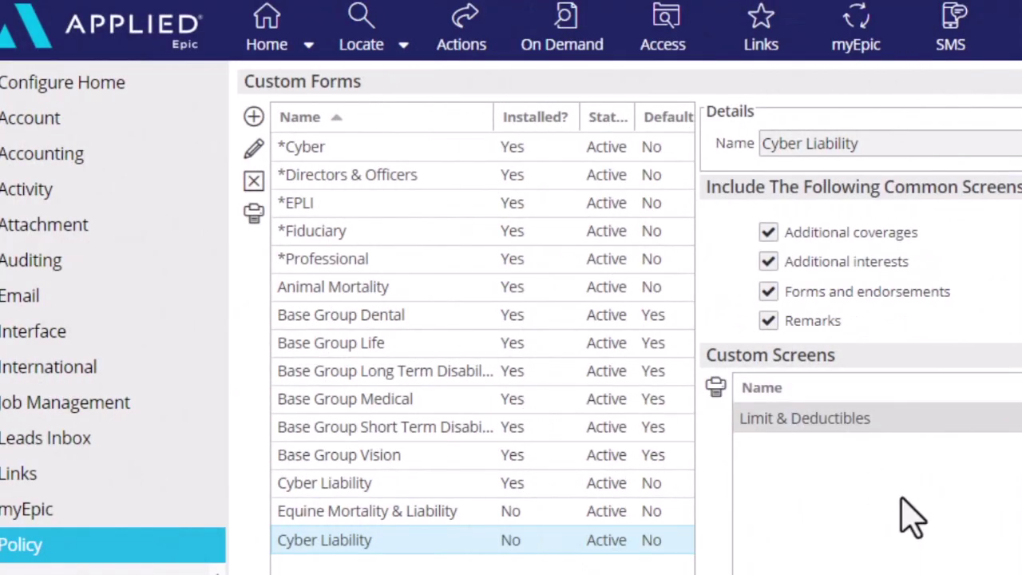
Step: Examine the actions available for the uninstalled Cyber Liability form, including Install Custom Form, without running any
click(481, 51)
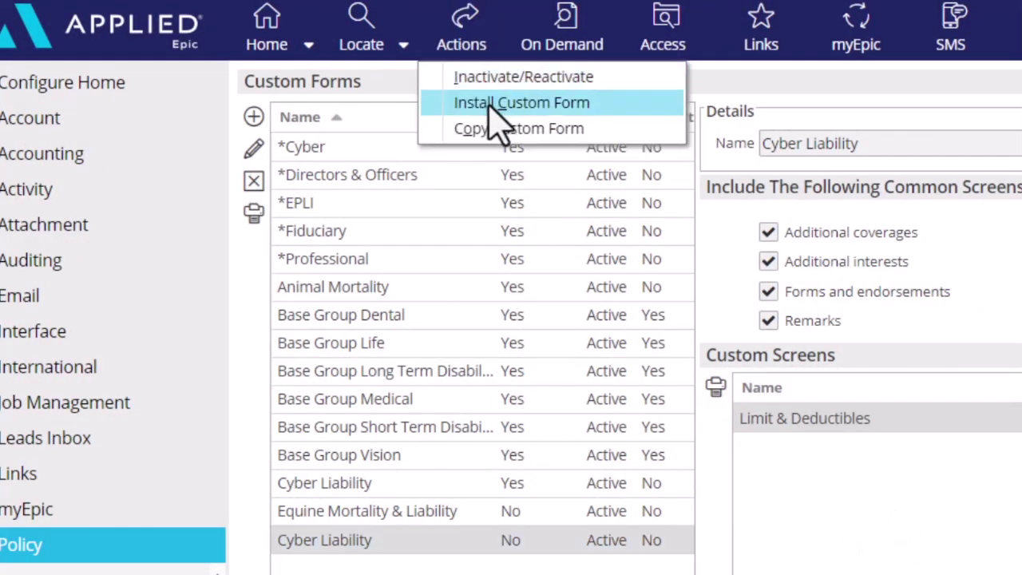
click(513, 552)
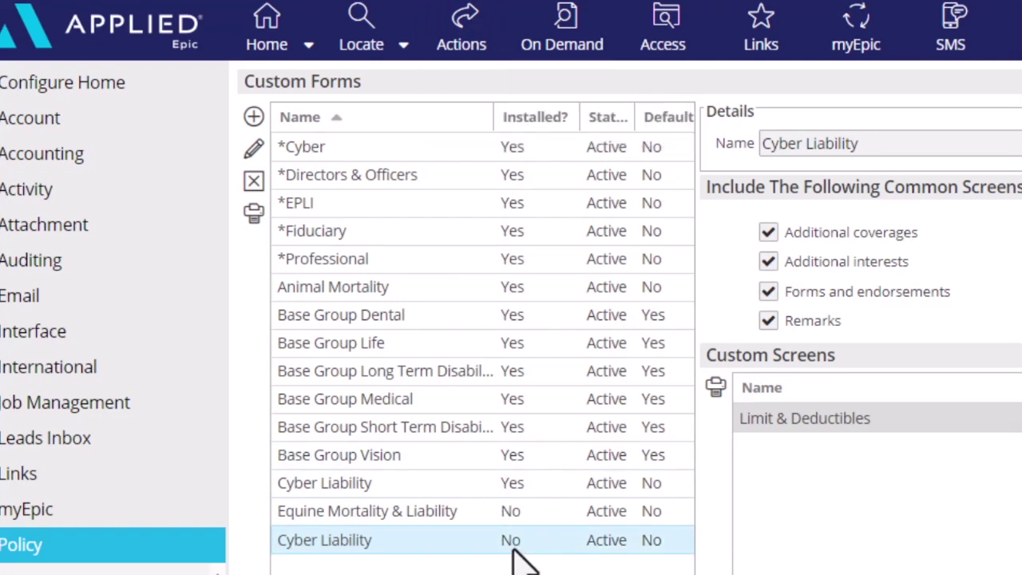
click(548, 465)
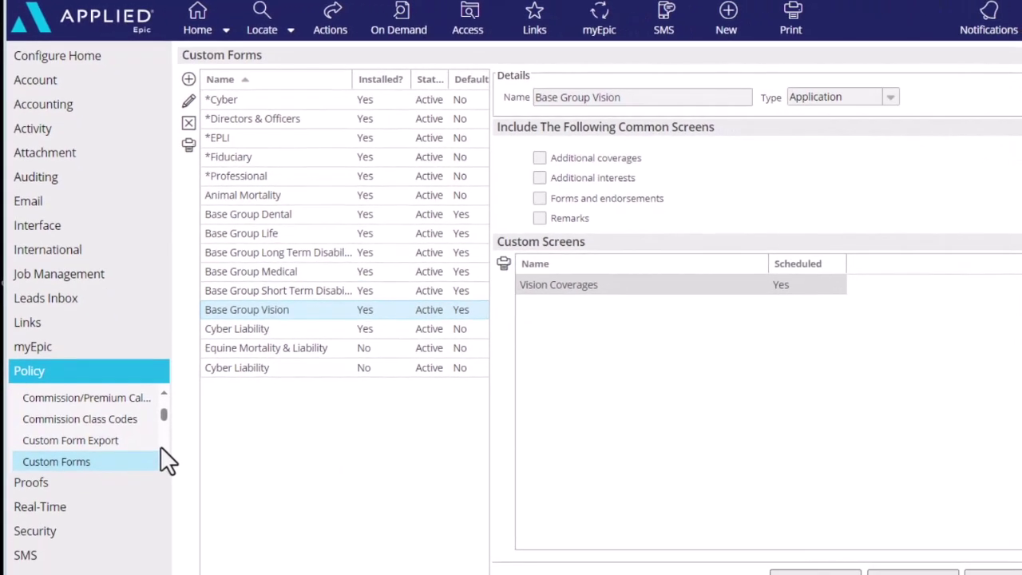
Step: Open the Policy/Line Types configuration
scroll(159, 446, down, 2)
scroll(159, 448, down, 5)
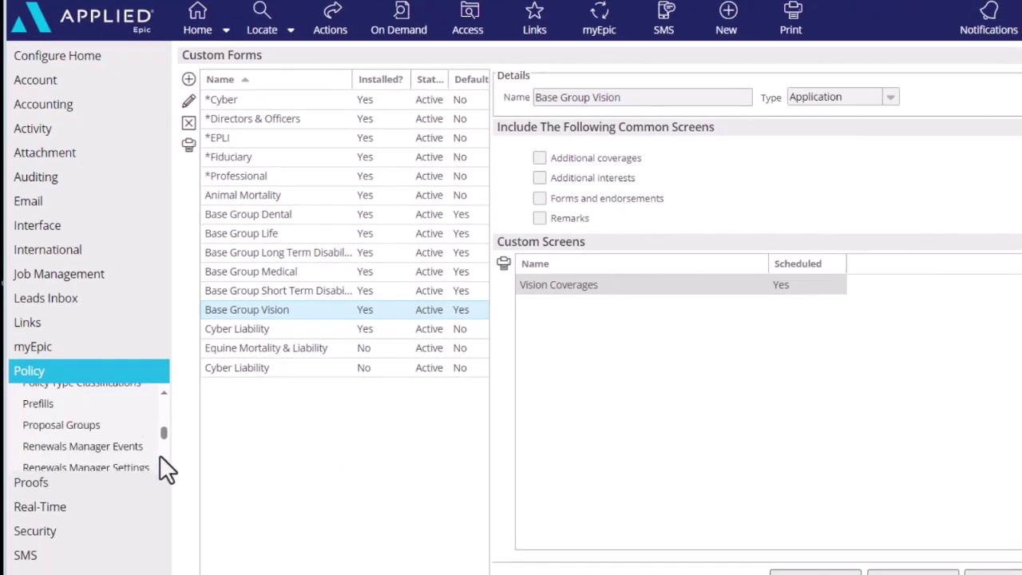
scroll(160, 454, down, 4)
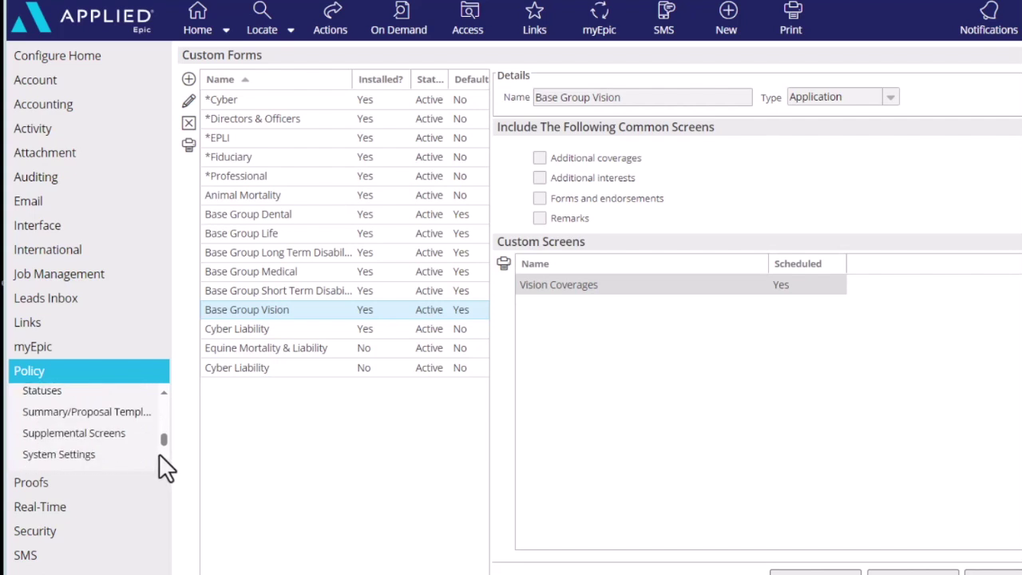
scroll(162, 451, down, 1)
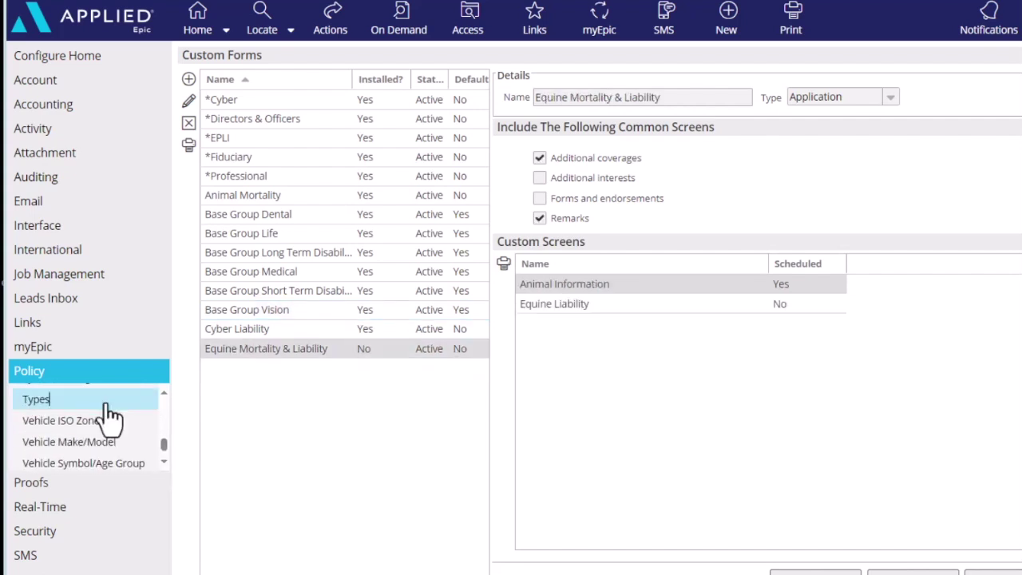
click(44, 401)
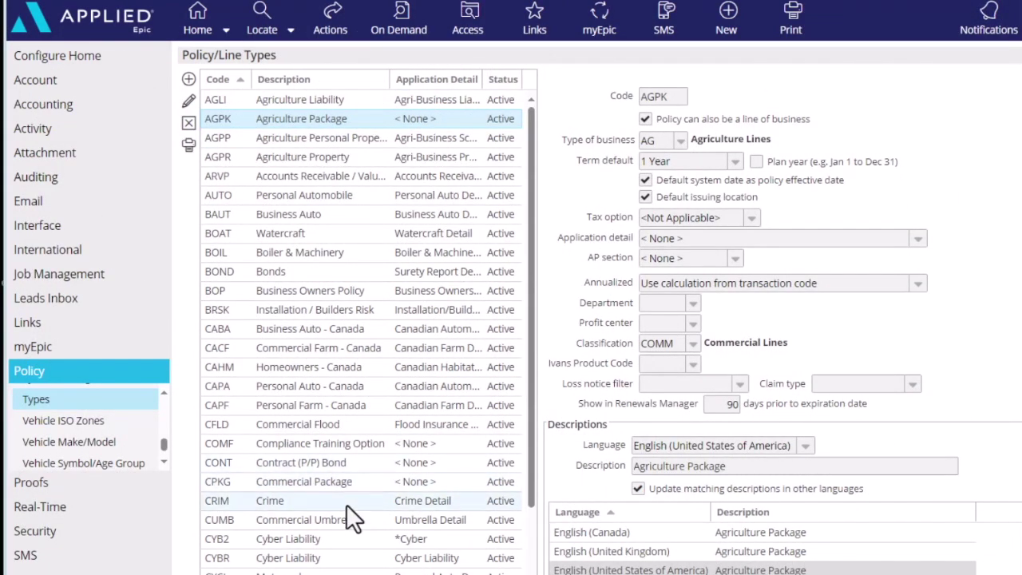
Step: Edit the CYB2 Cyber Liability policy type, review the Application detail choices, keep *Cyber, and save the type
click(347, 538)
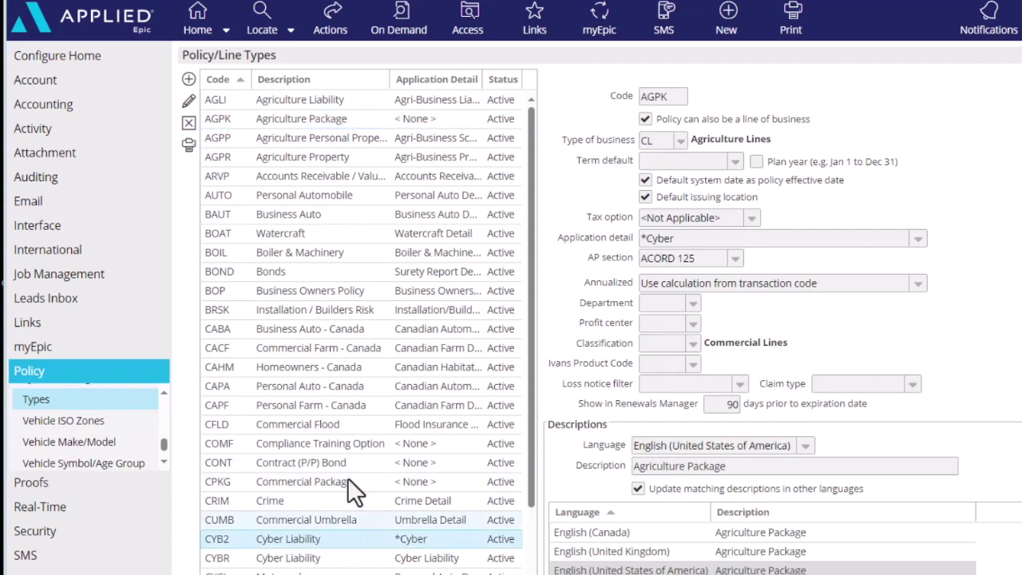
click(189, 102)
click(917, 218)
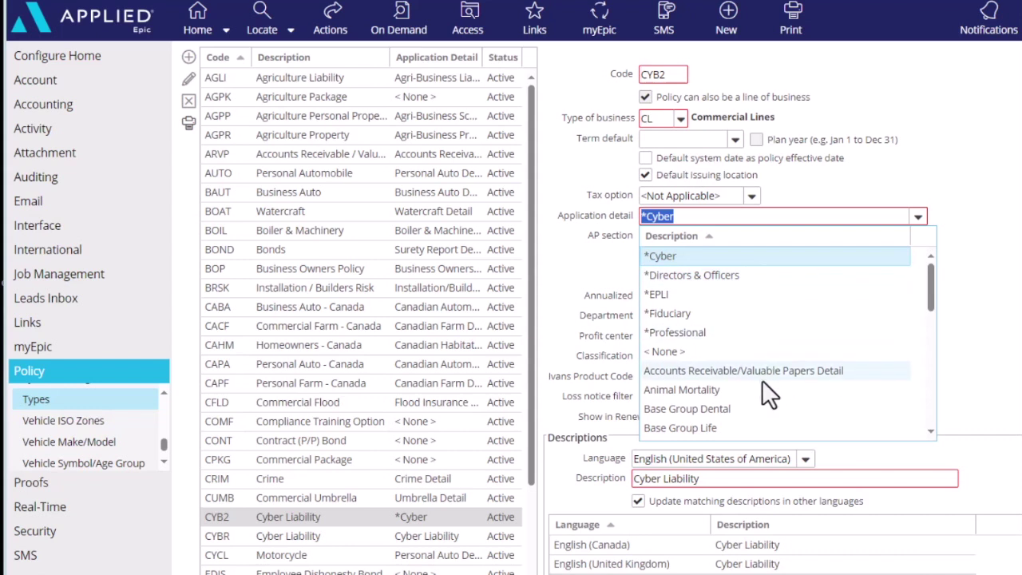
scroll(761, 382, down, 8)
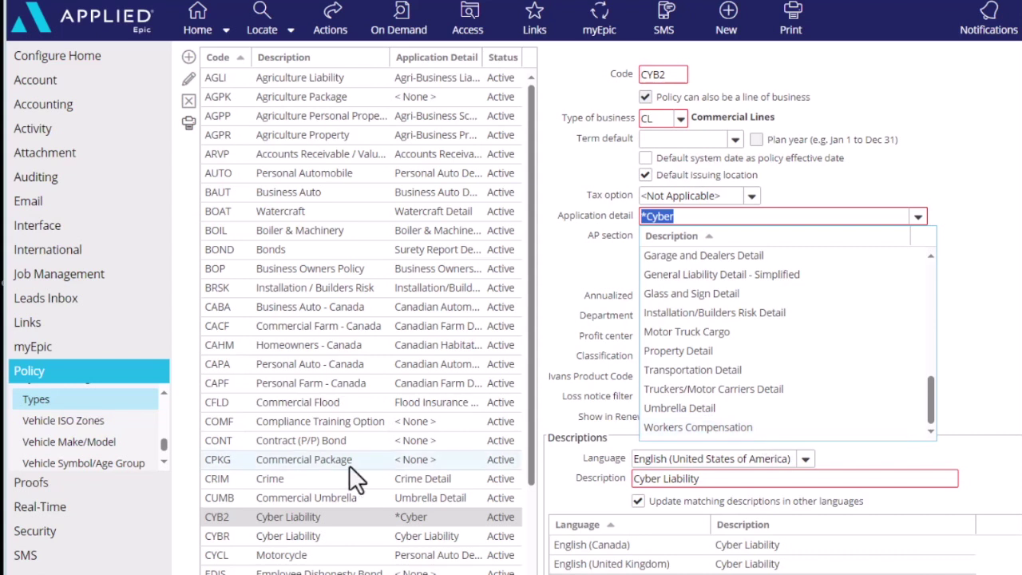
scroll(776, 345, up, 5)
scroll(776, 345, up, 3)
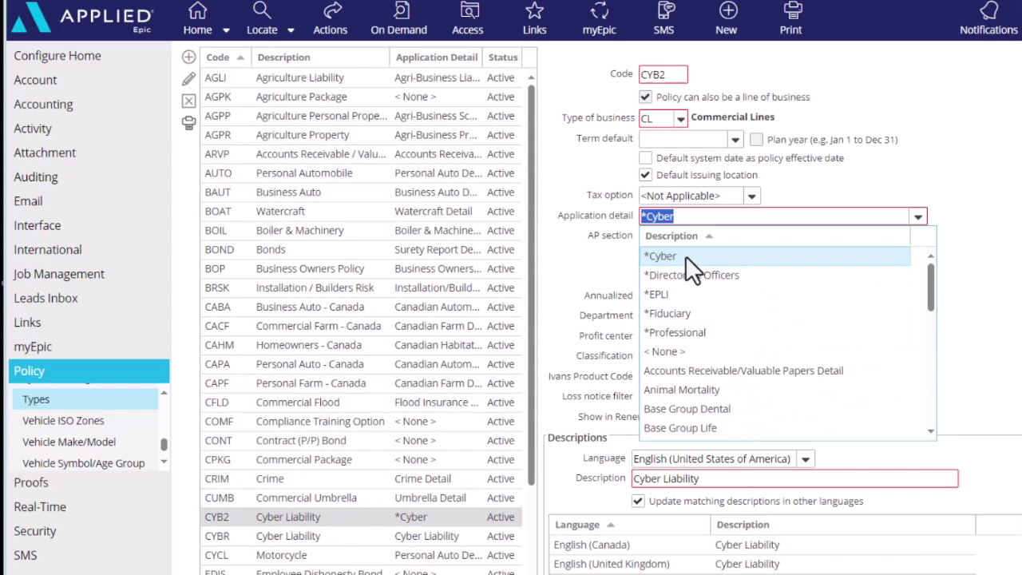
click(965, 301)
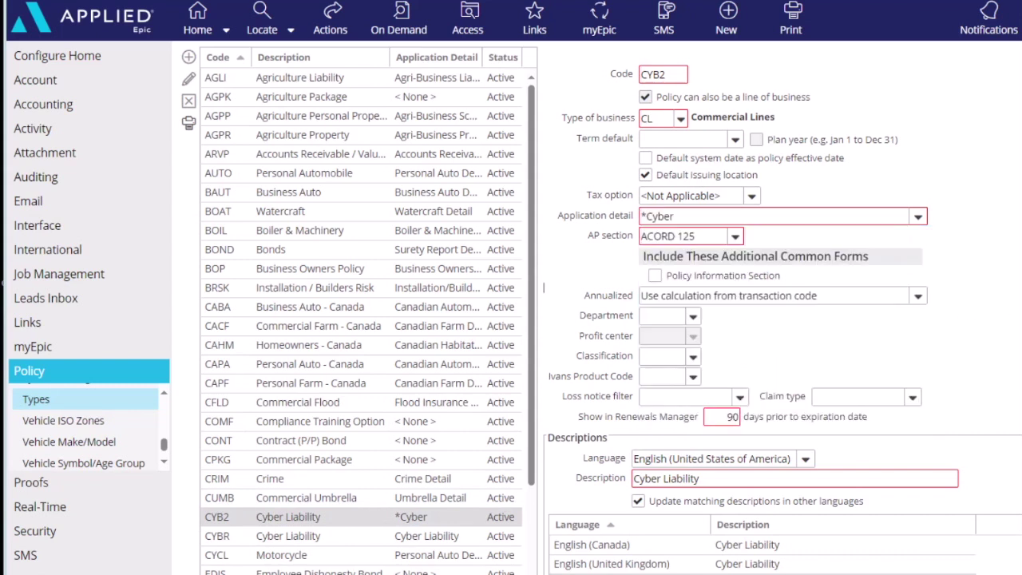
scroll(542, 287, down, 3)
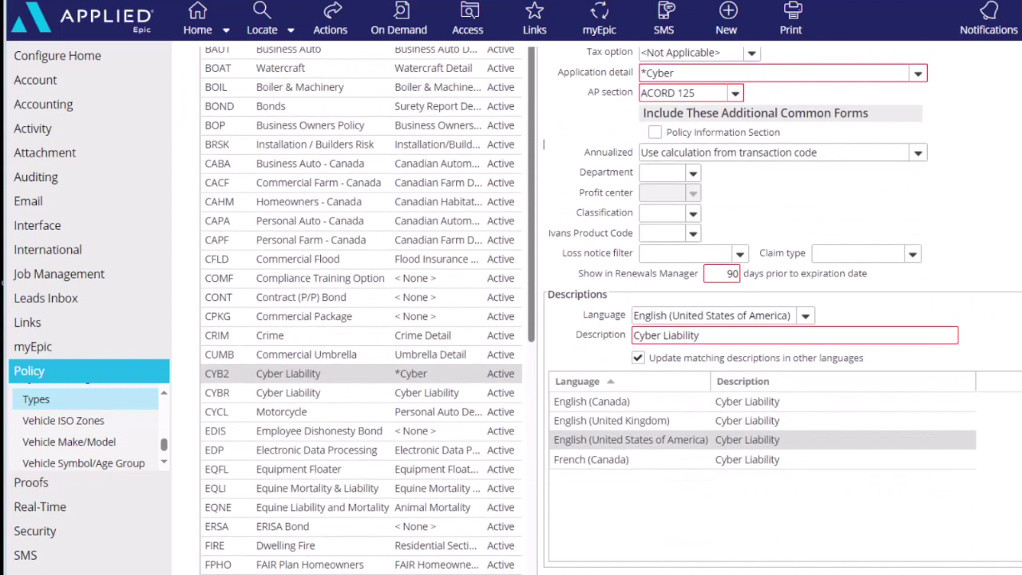
key(ctrl+s)
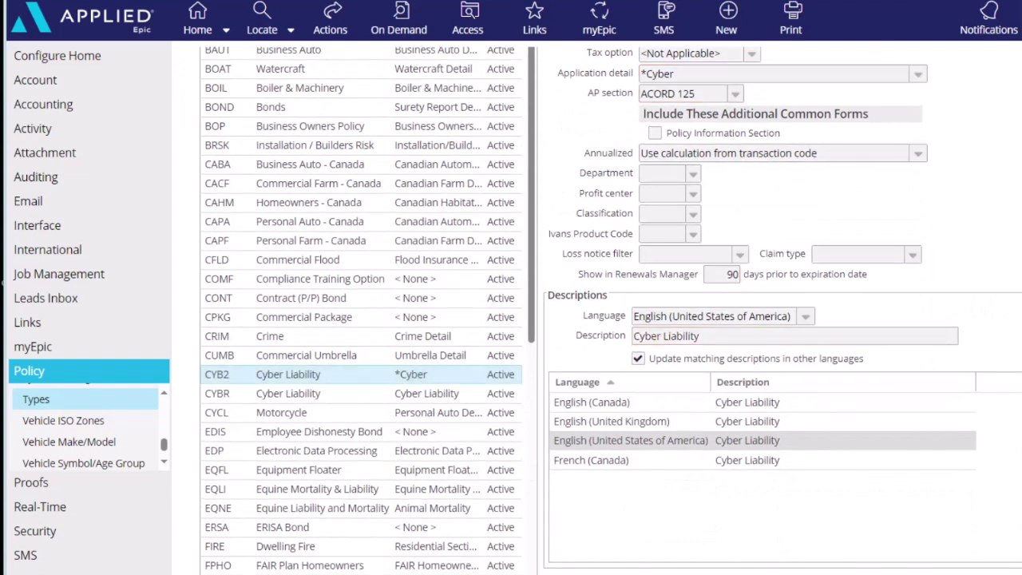